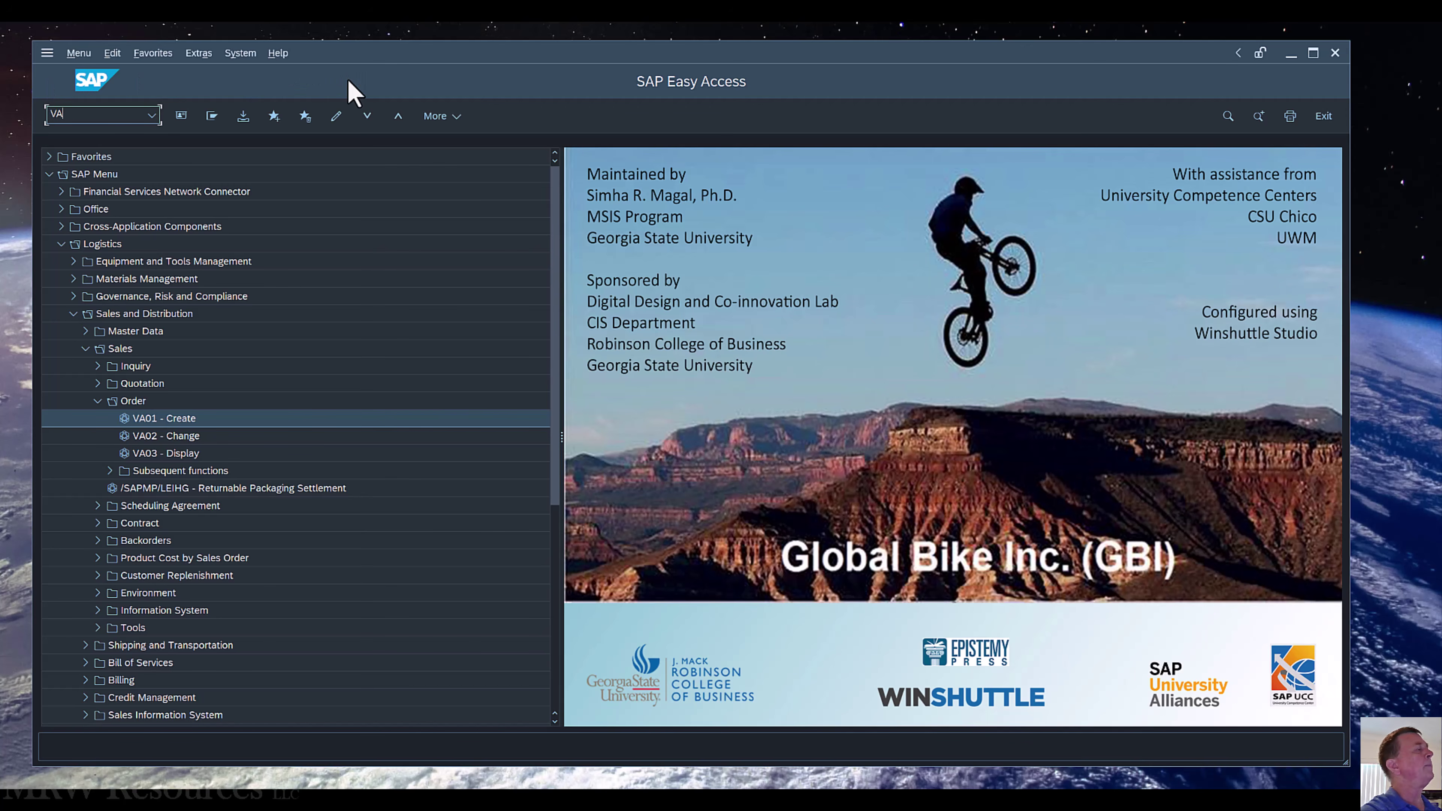
# Step: Start transaction VA01 and set order type OR and sales organization UE27 for the new sales document
pyautogui.press('Return')
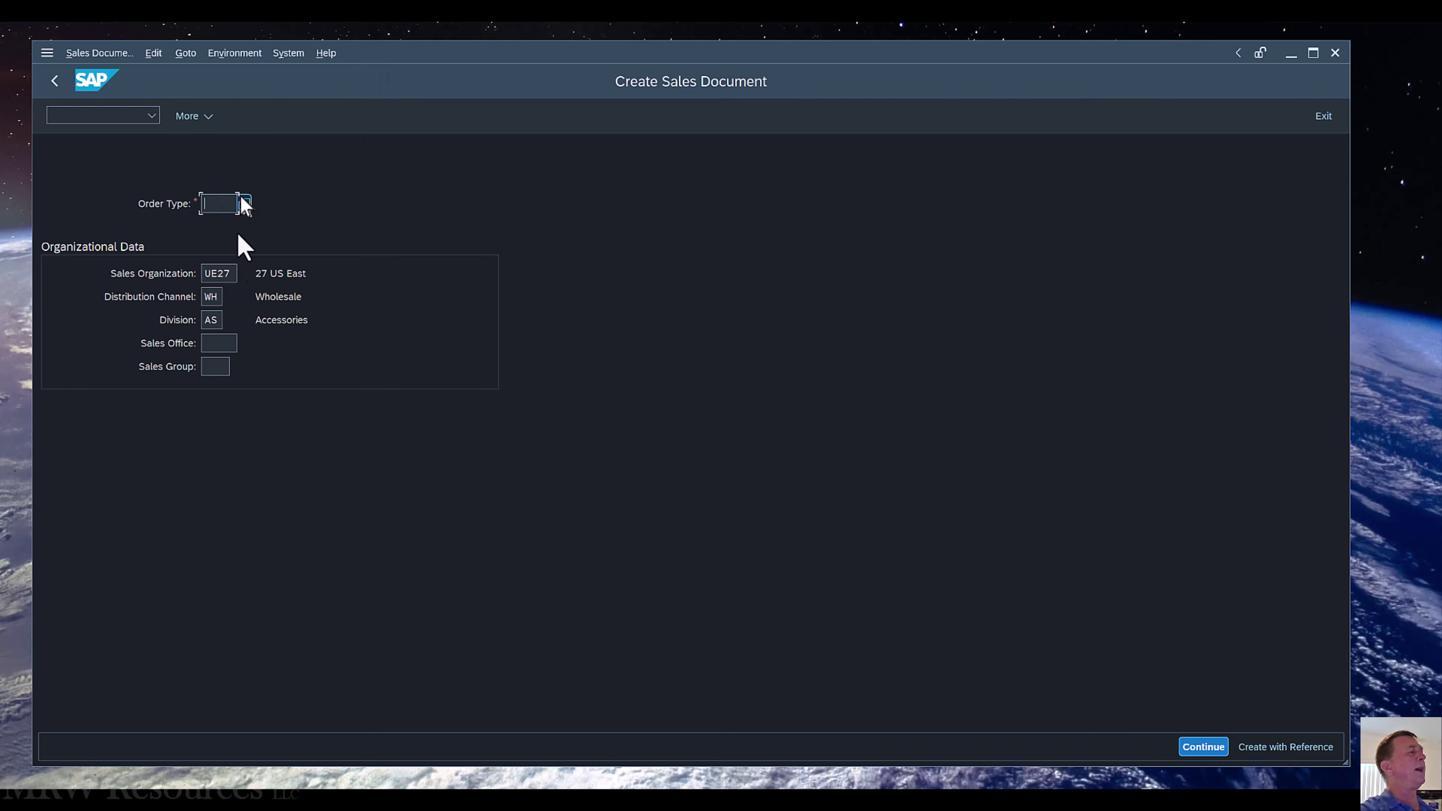
pyautogui.write('OR')
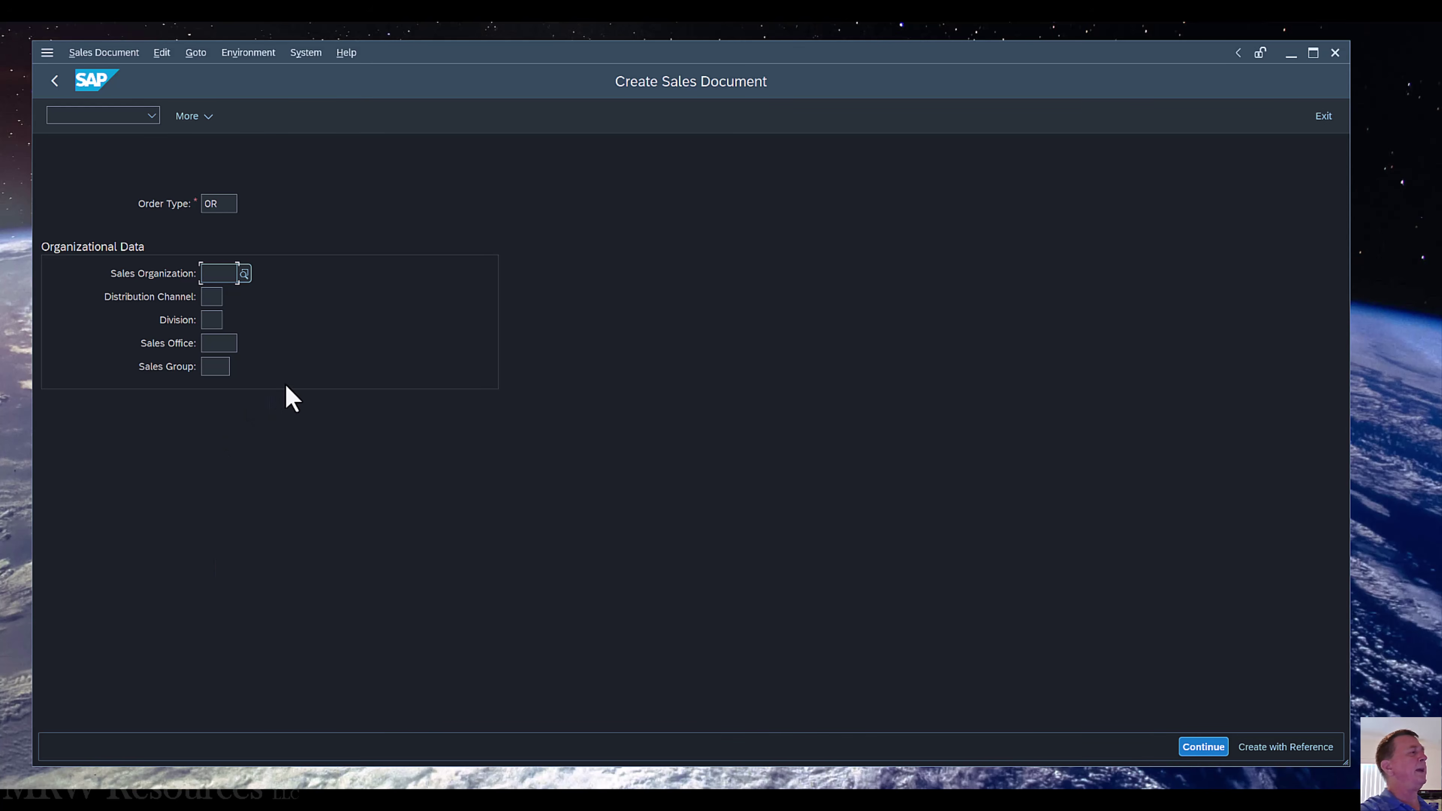
pyautogui.click(244, 278)
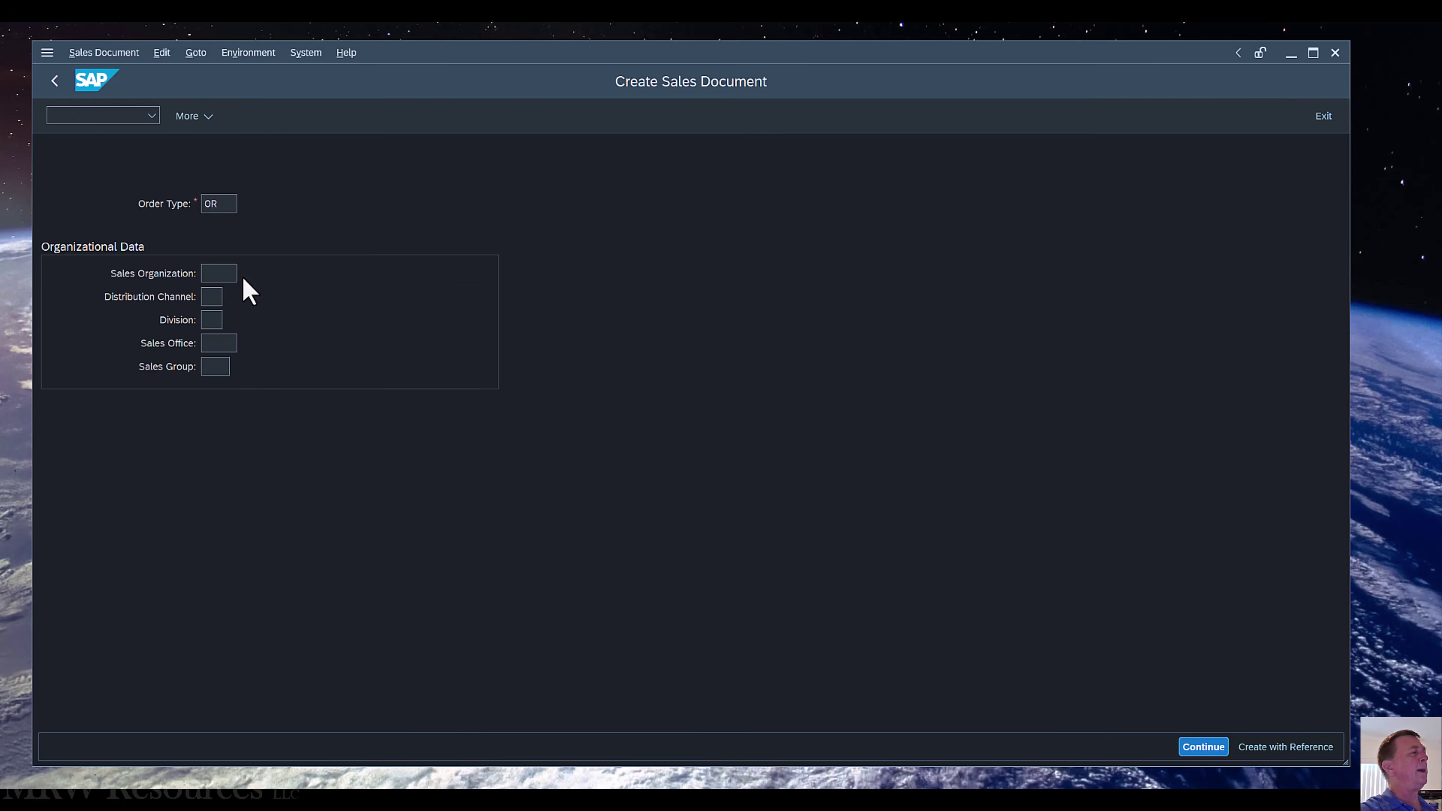
pyautogui.scroll(-6, 320, 551)
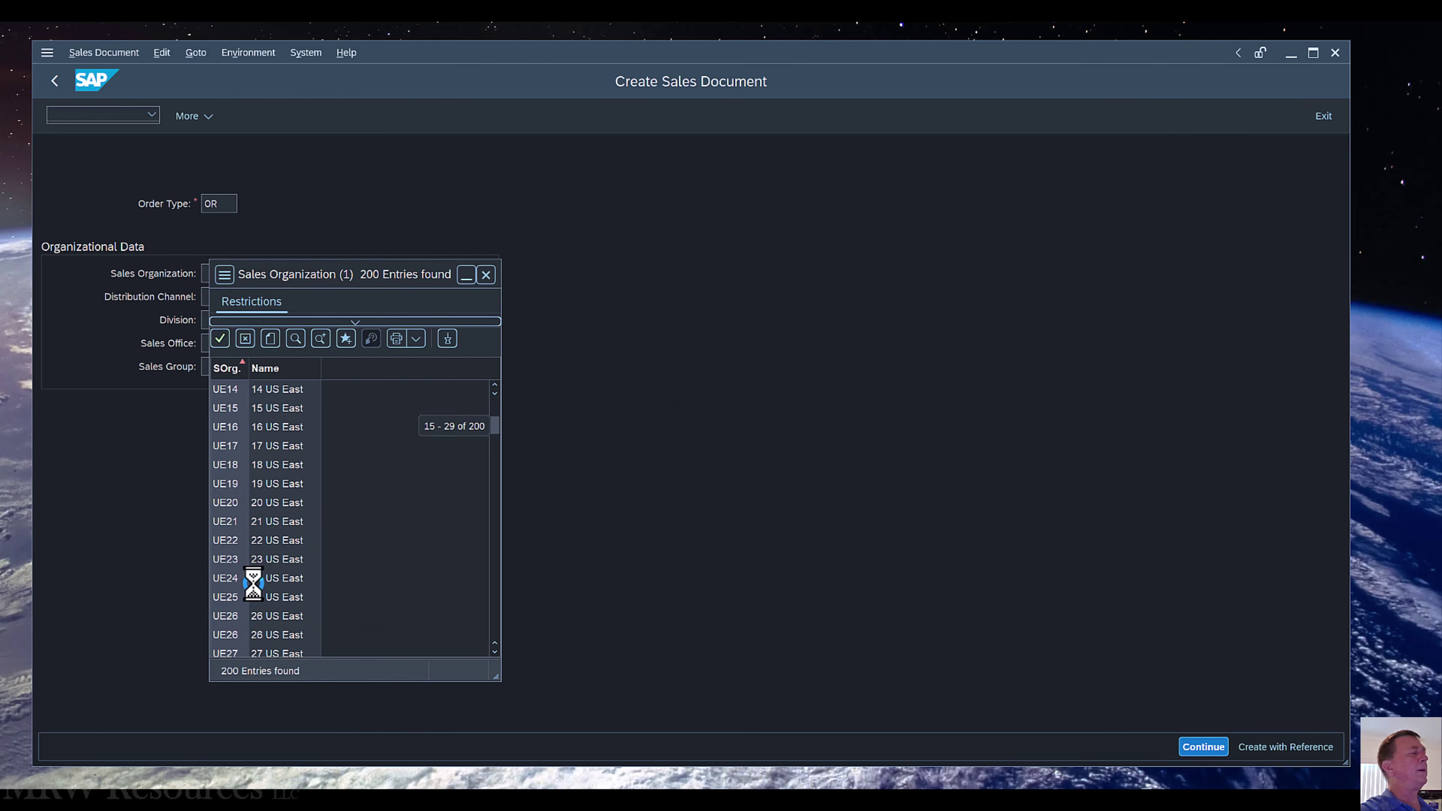
pyautogui.doubleClick(273, 577)
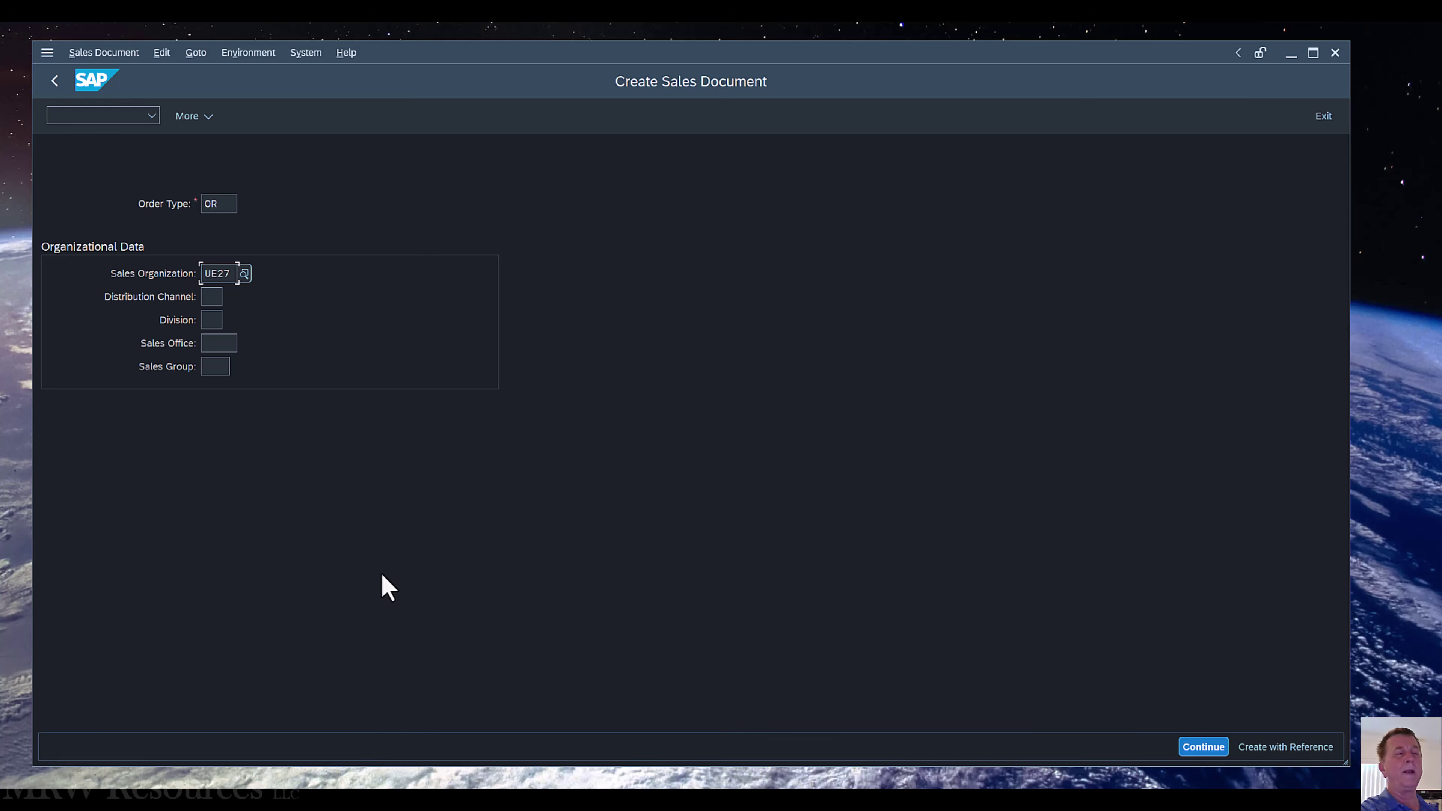
# Step: Choose distribution channel WH and division AS, and continue to the order overview
pyautogui.press('Tab')
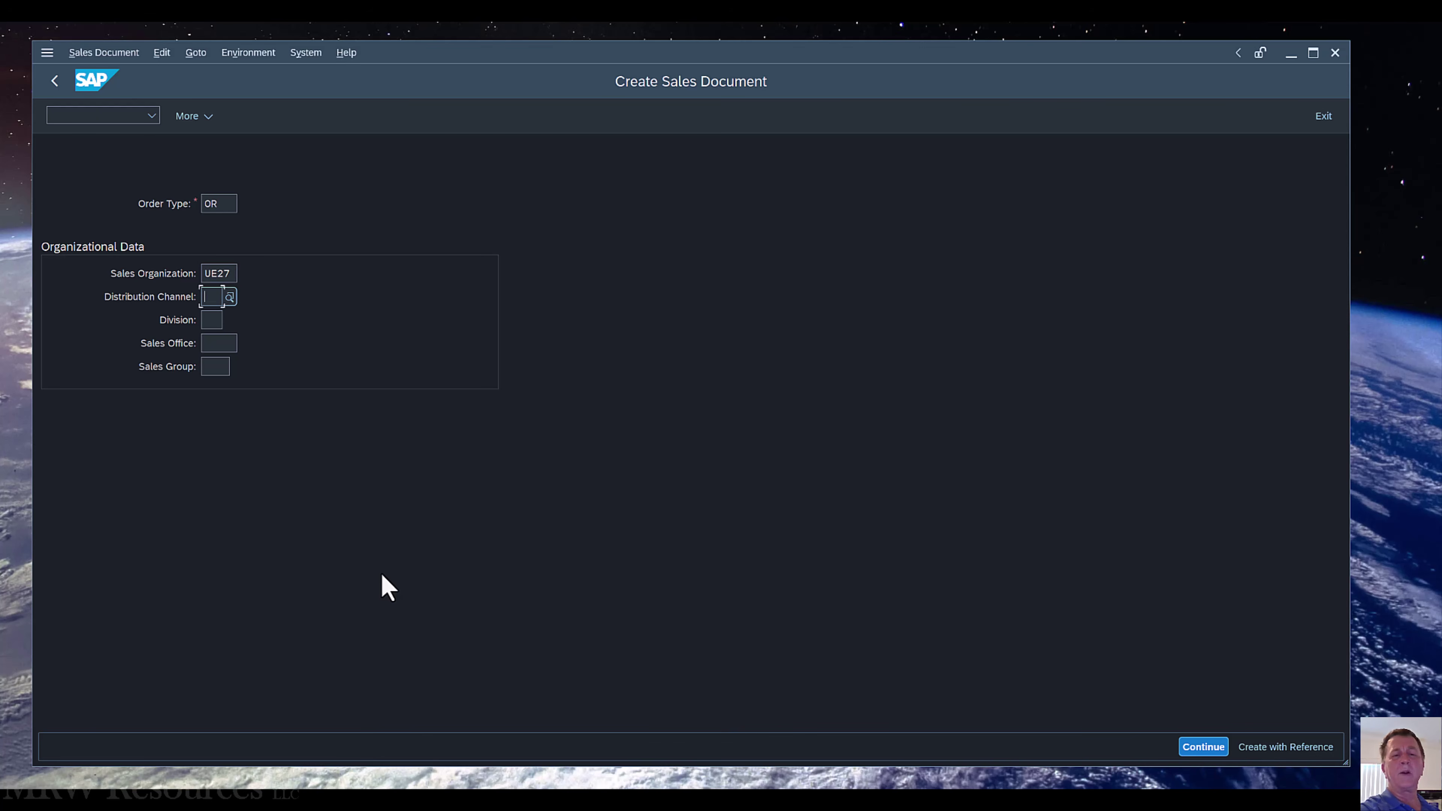
pyautogui.click(229, 297)
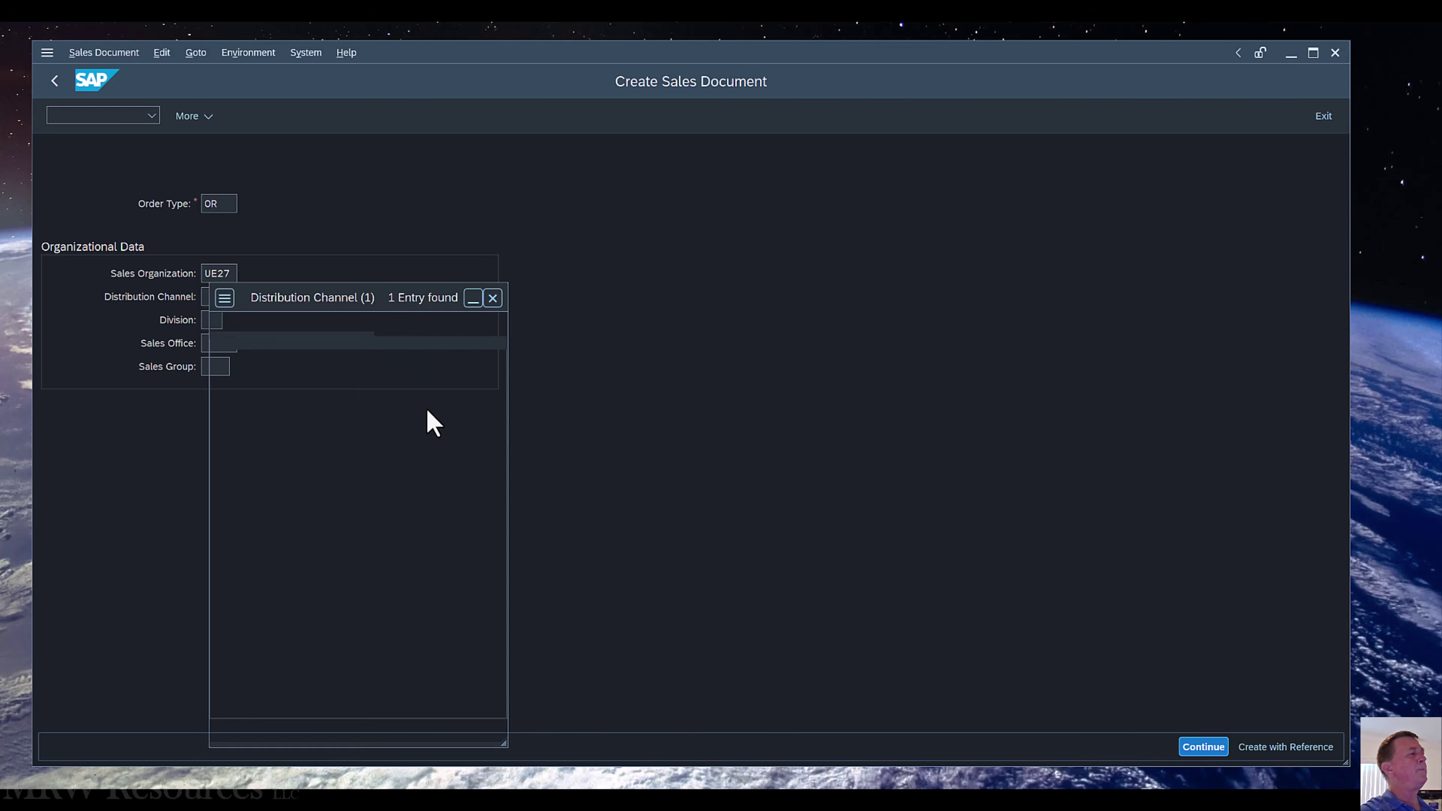
pyautogui.doubleClick(306, 412)
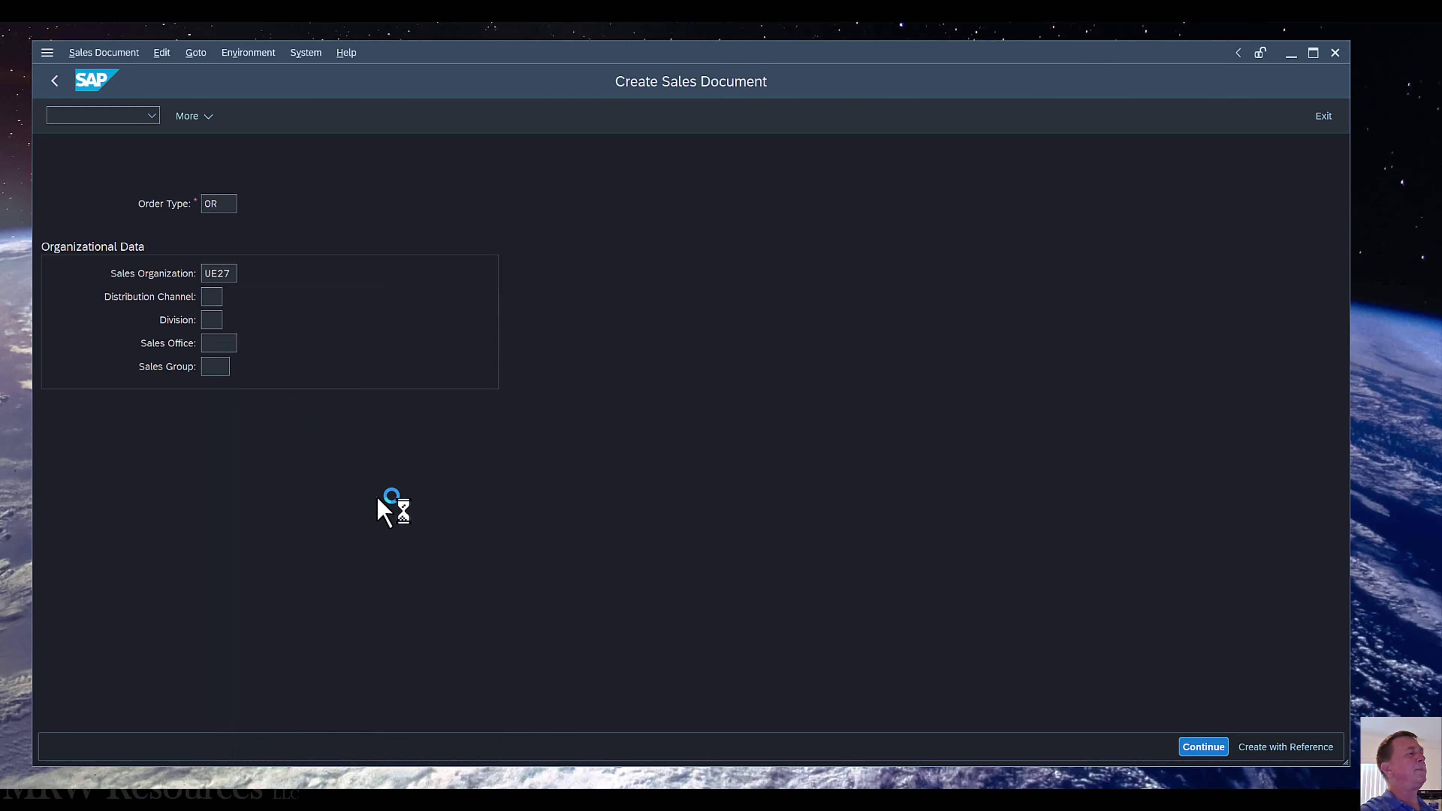
pyautogui.press('Tab')
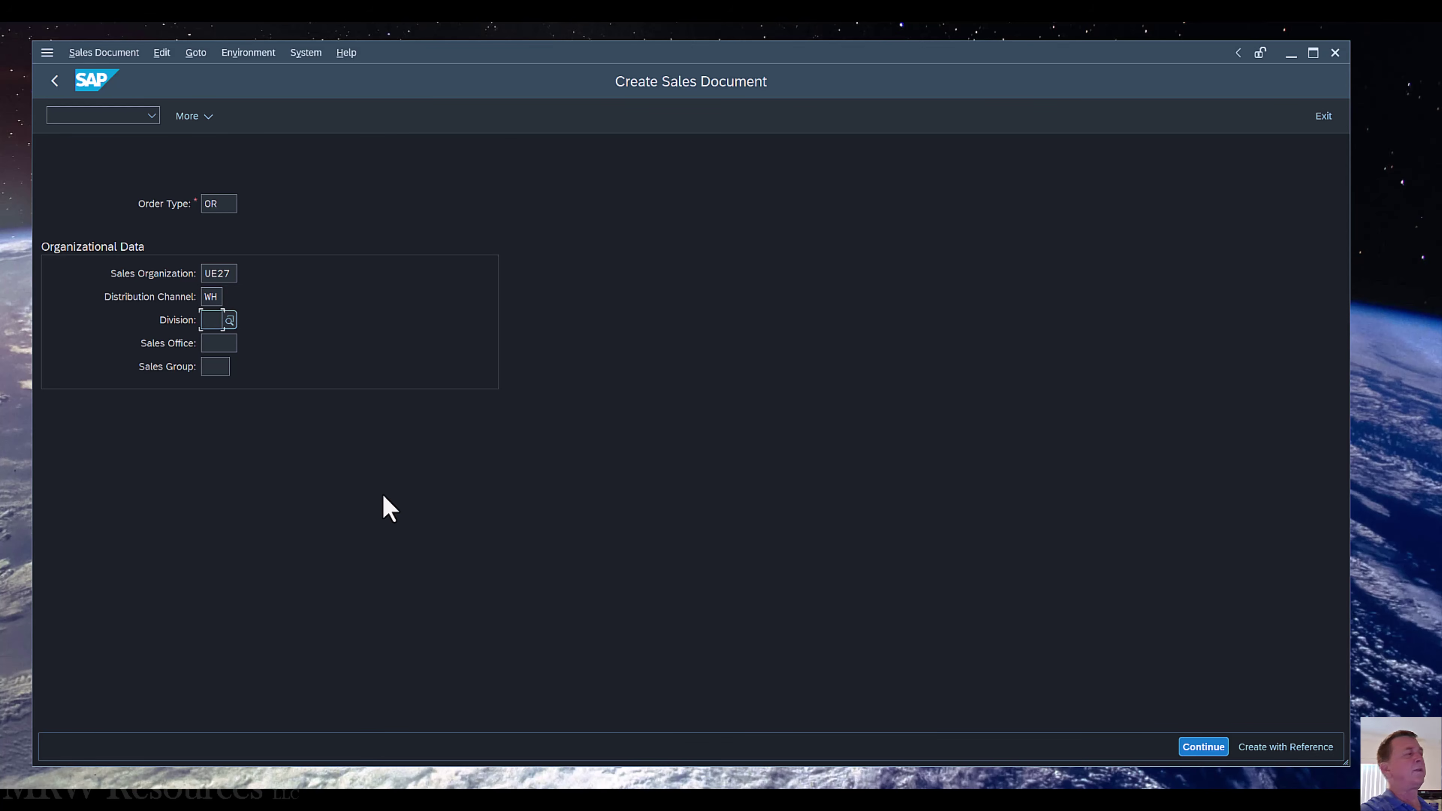
pyautogui.click(229, 321)
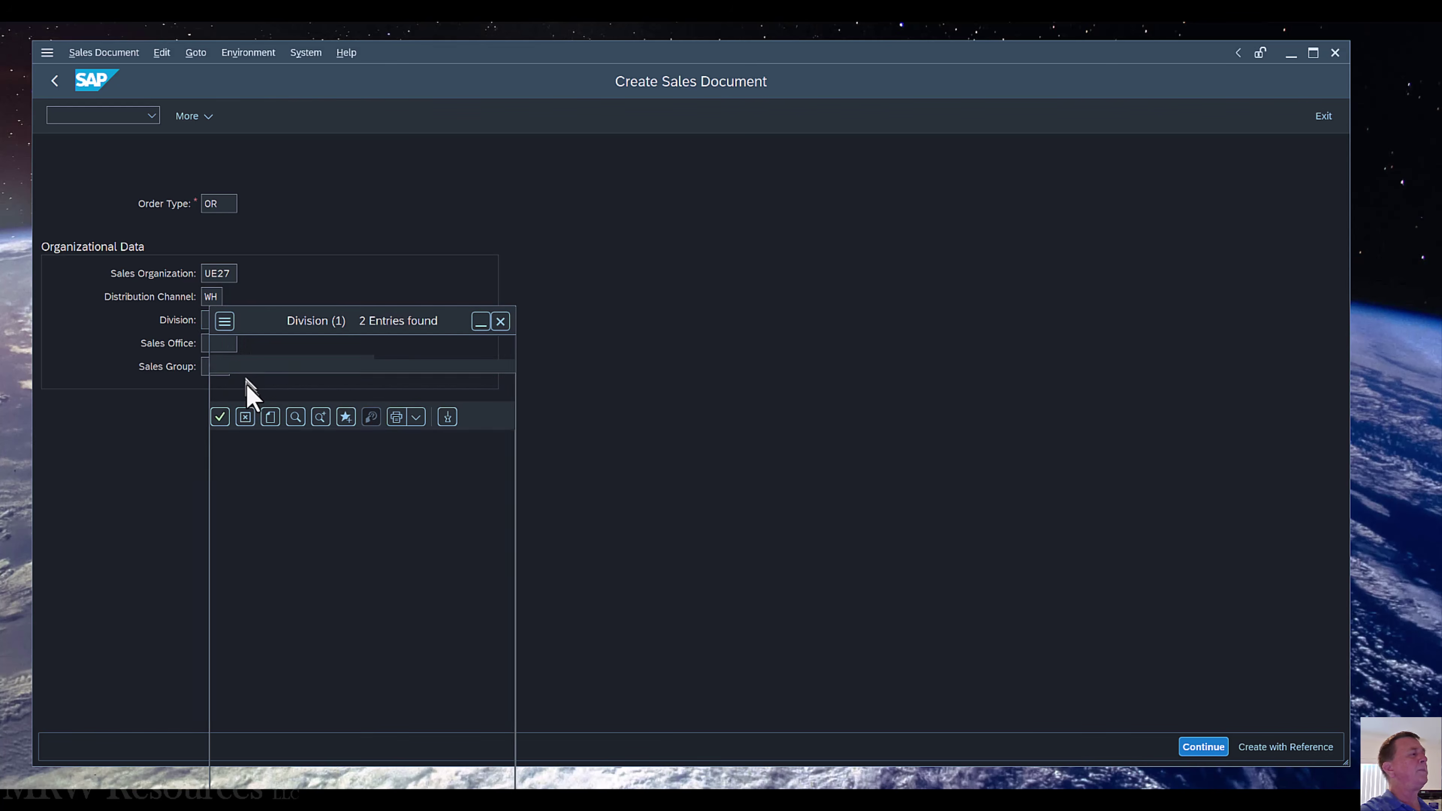
pyautogui.doubleClick(243, 466)
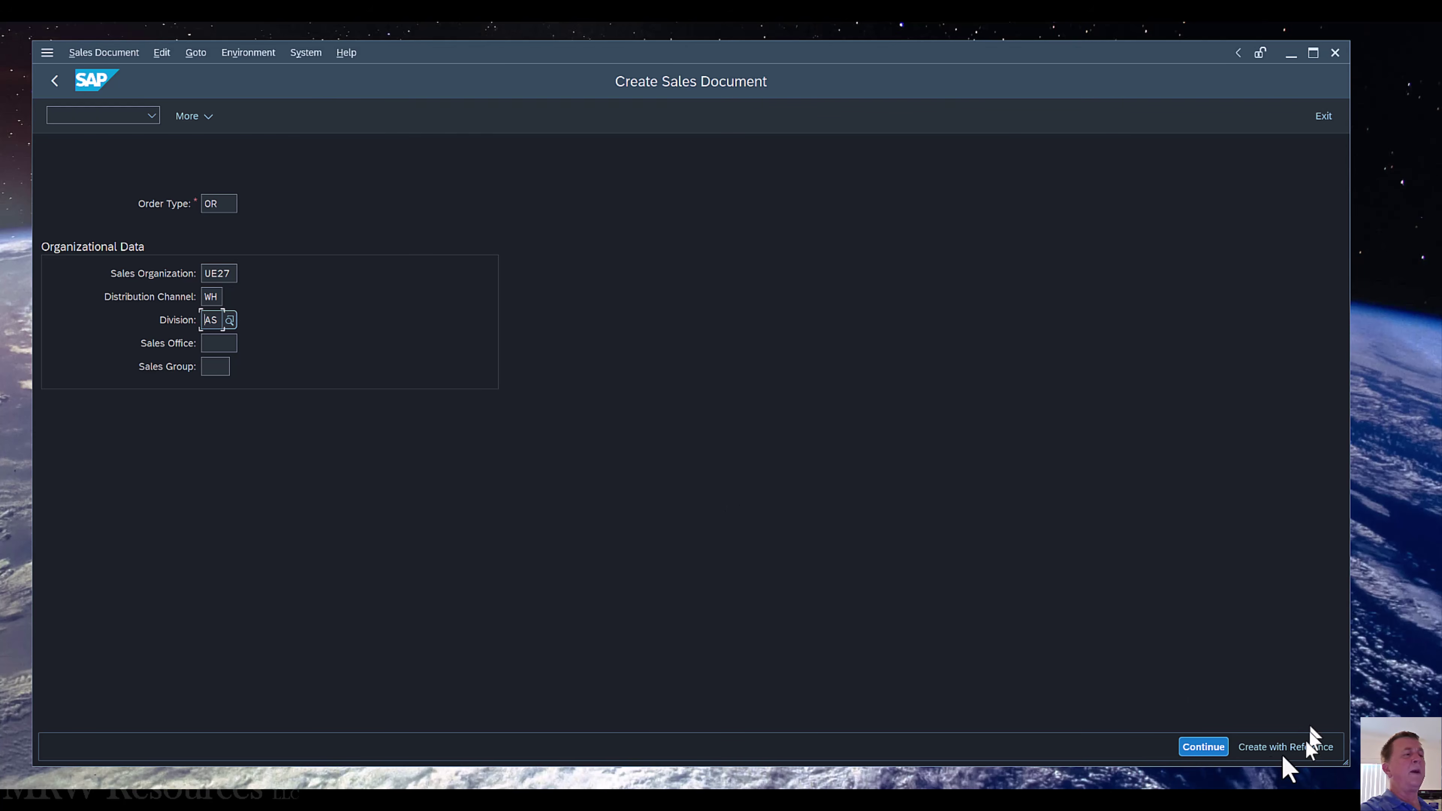
pyautogui.click(1204, 747)
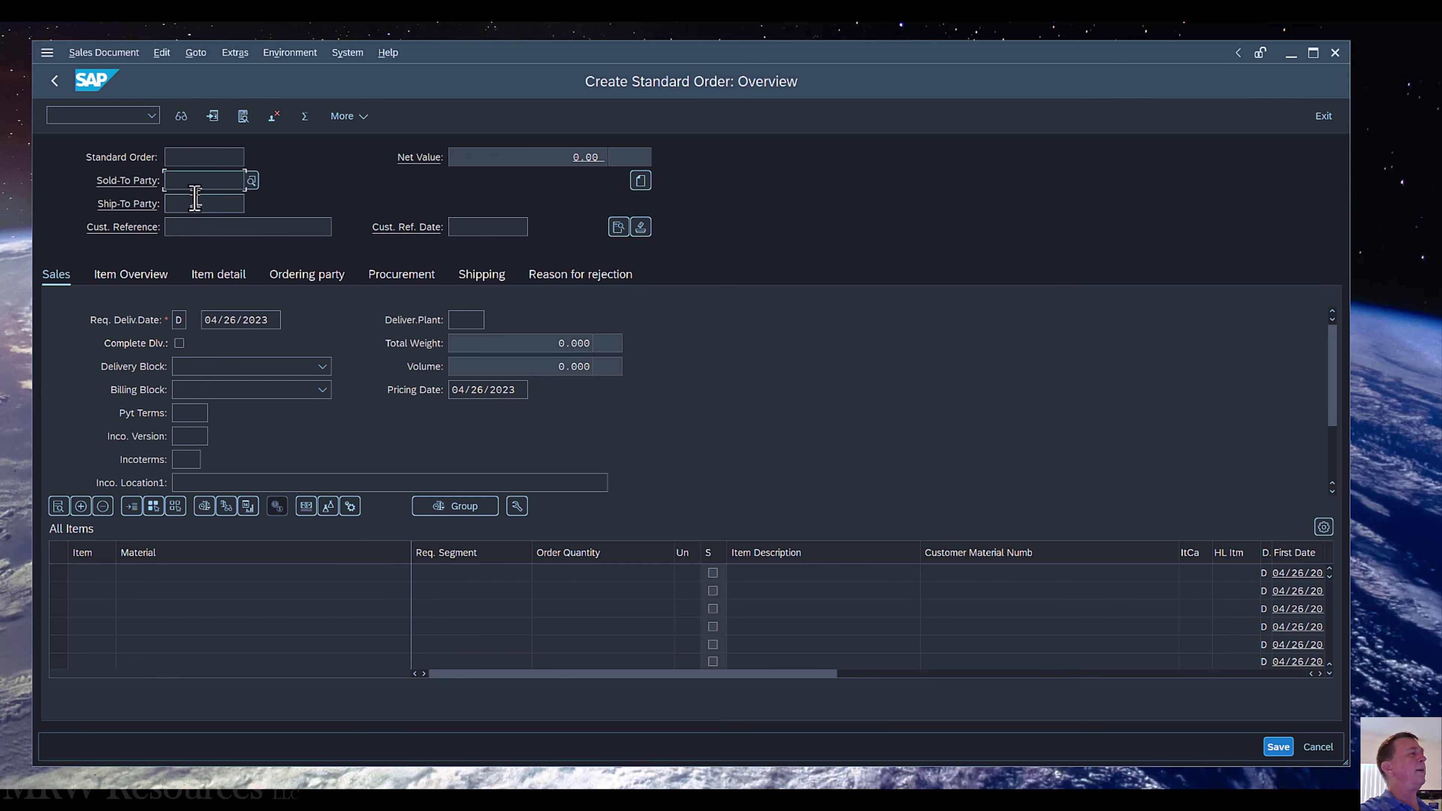
# Step: Find the customer by search term 27 and use Wenger 27 Company in Denver as the sold-to party
pyautogui.click(251, 181)
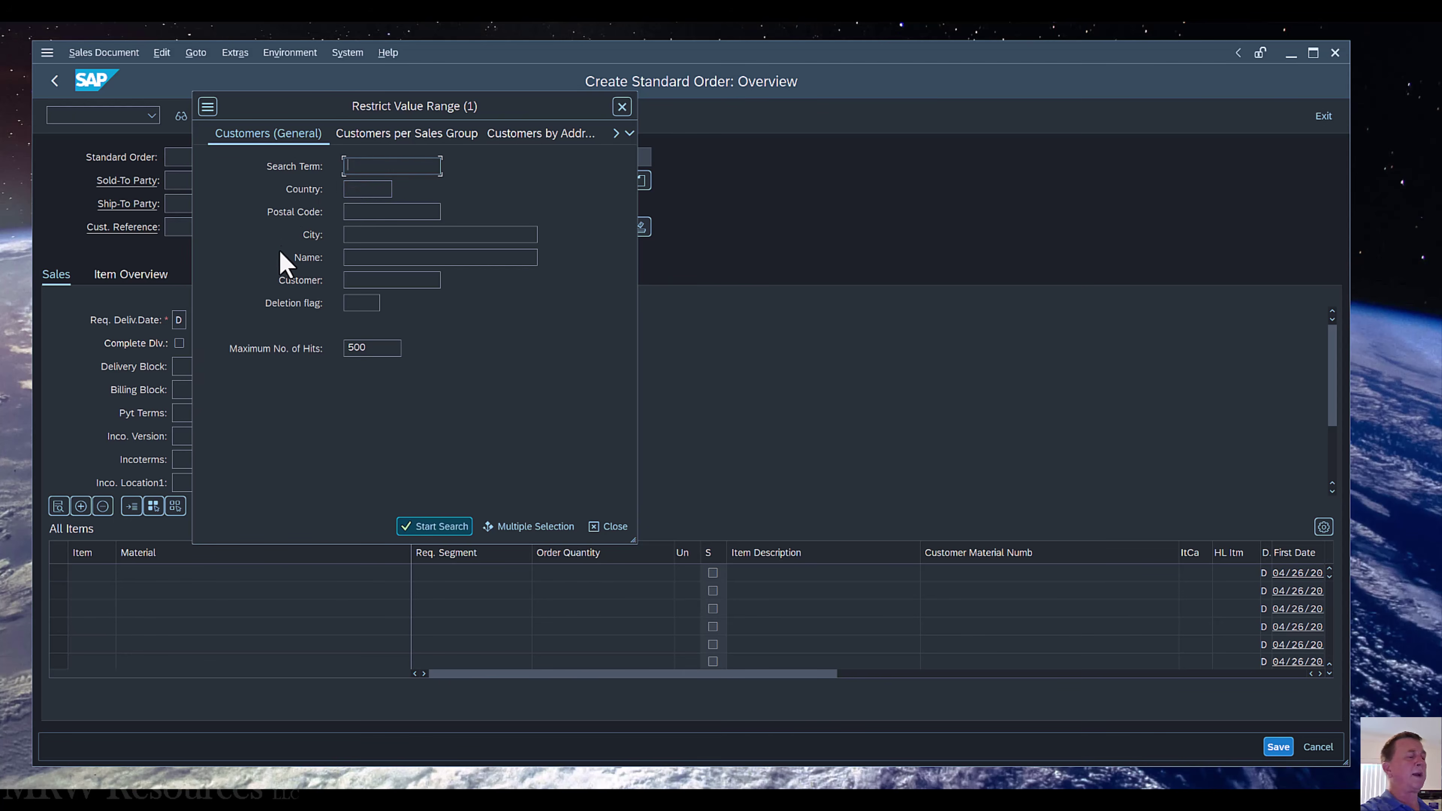
pyautogui.write('27')
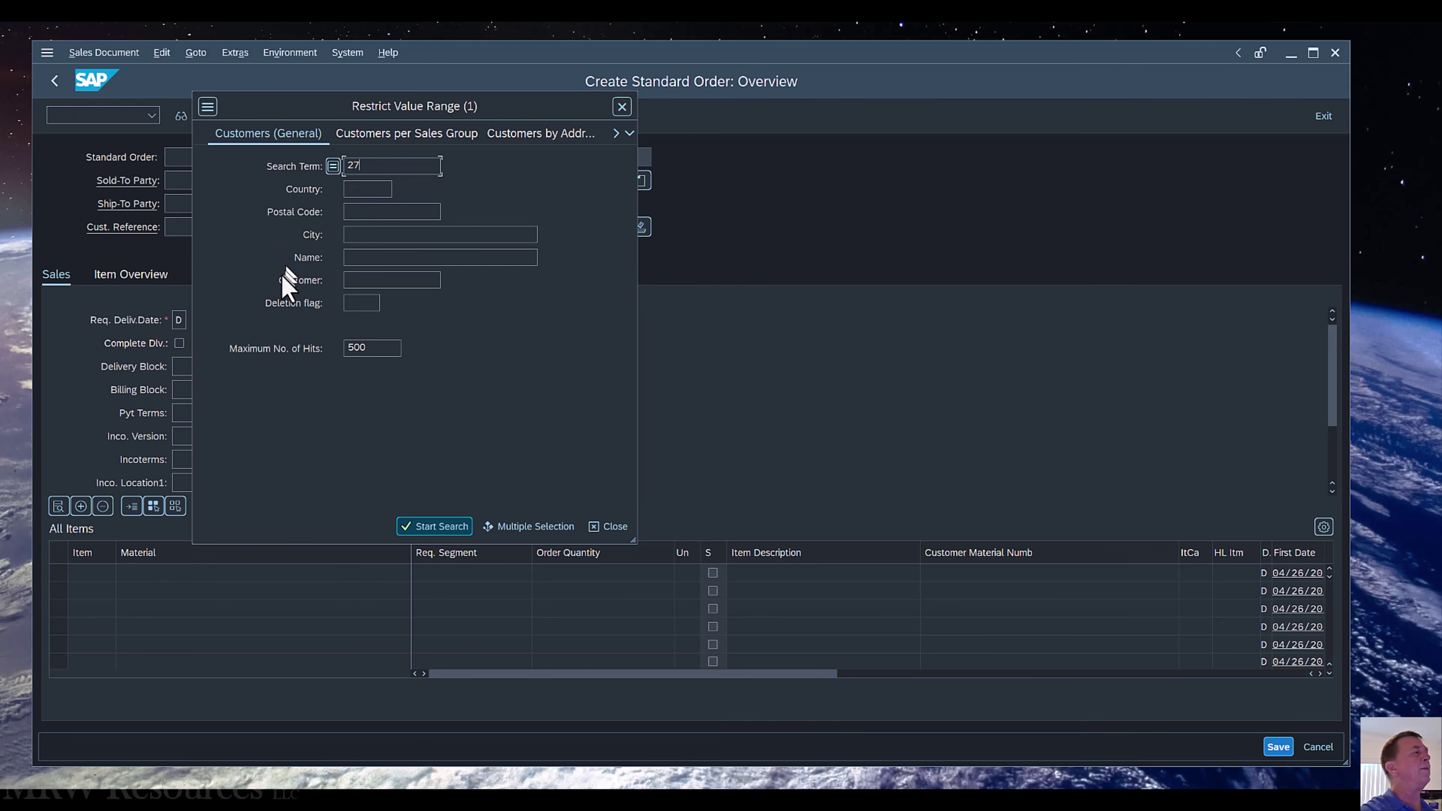
pyautogui.press('Return')
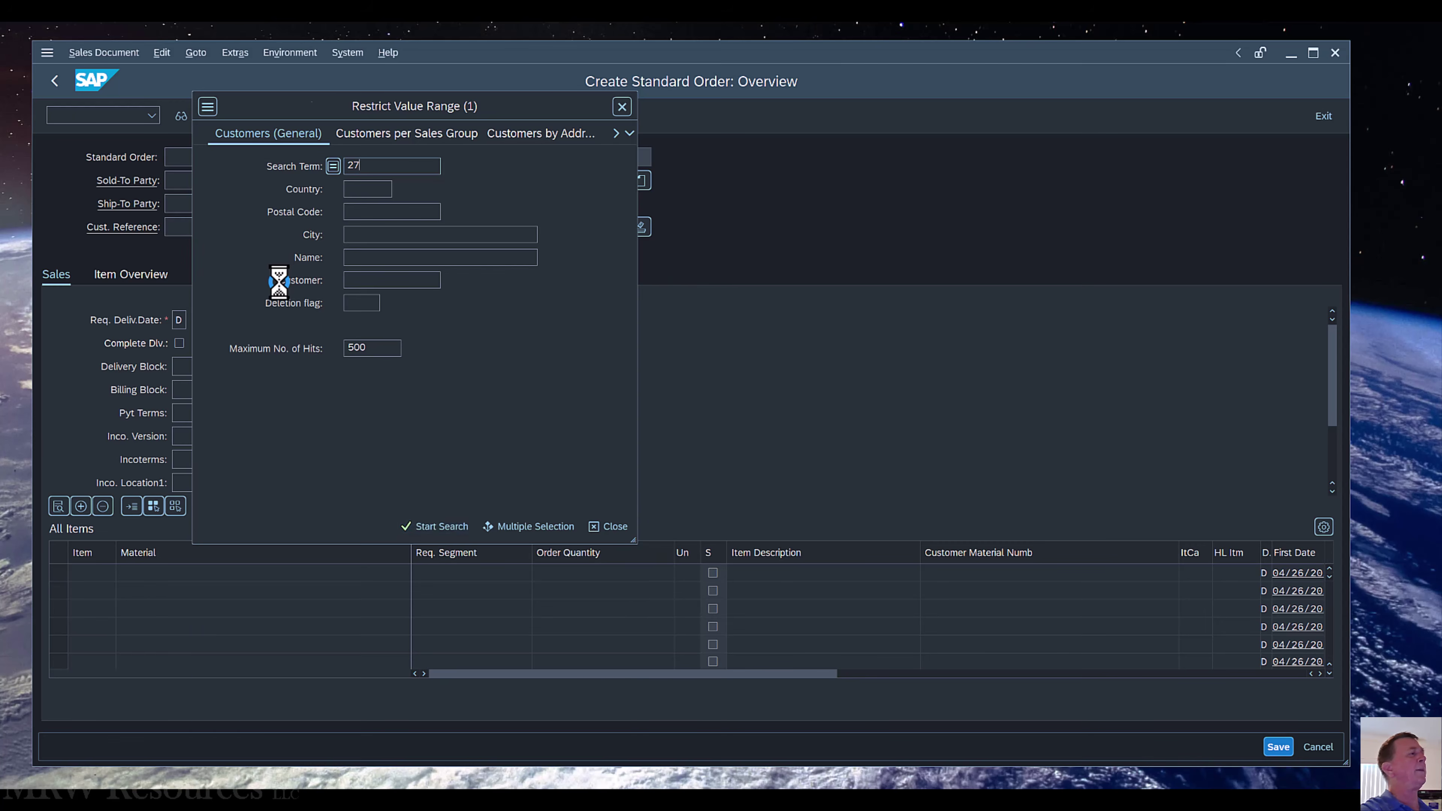
pyautogui.click(349, 224)
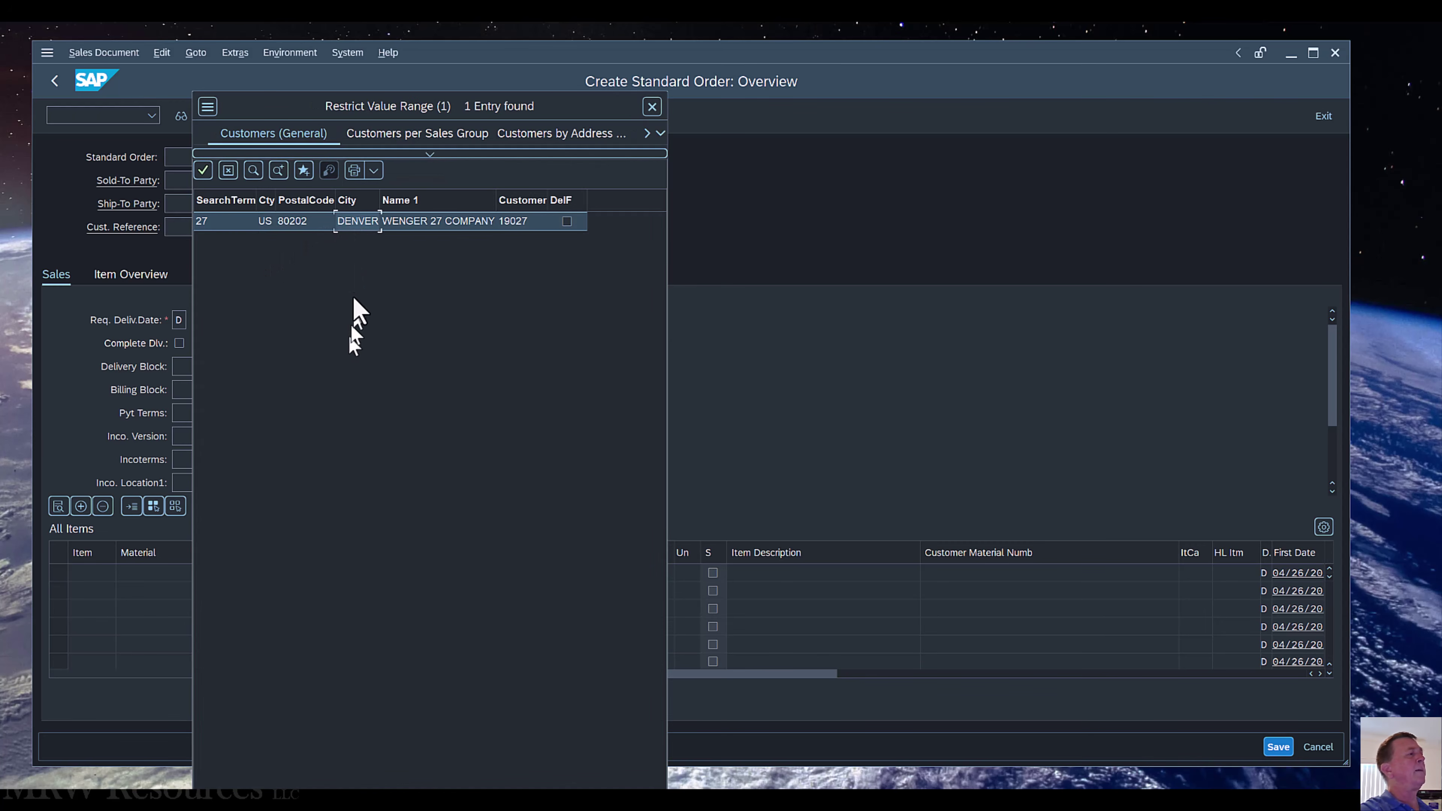
pyautogui.doubleClick(354, 220)
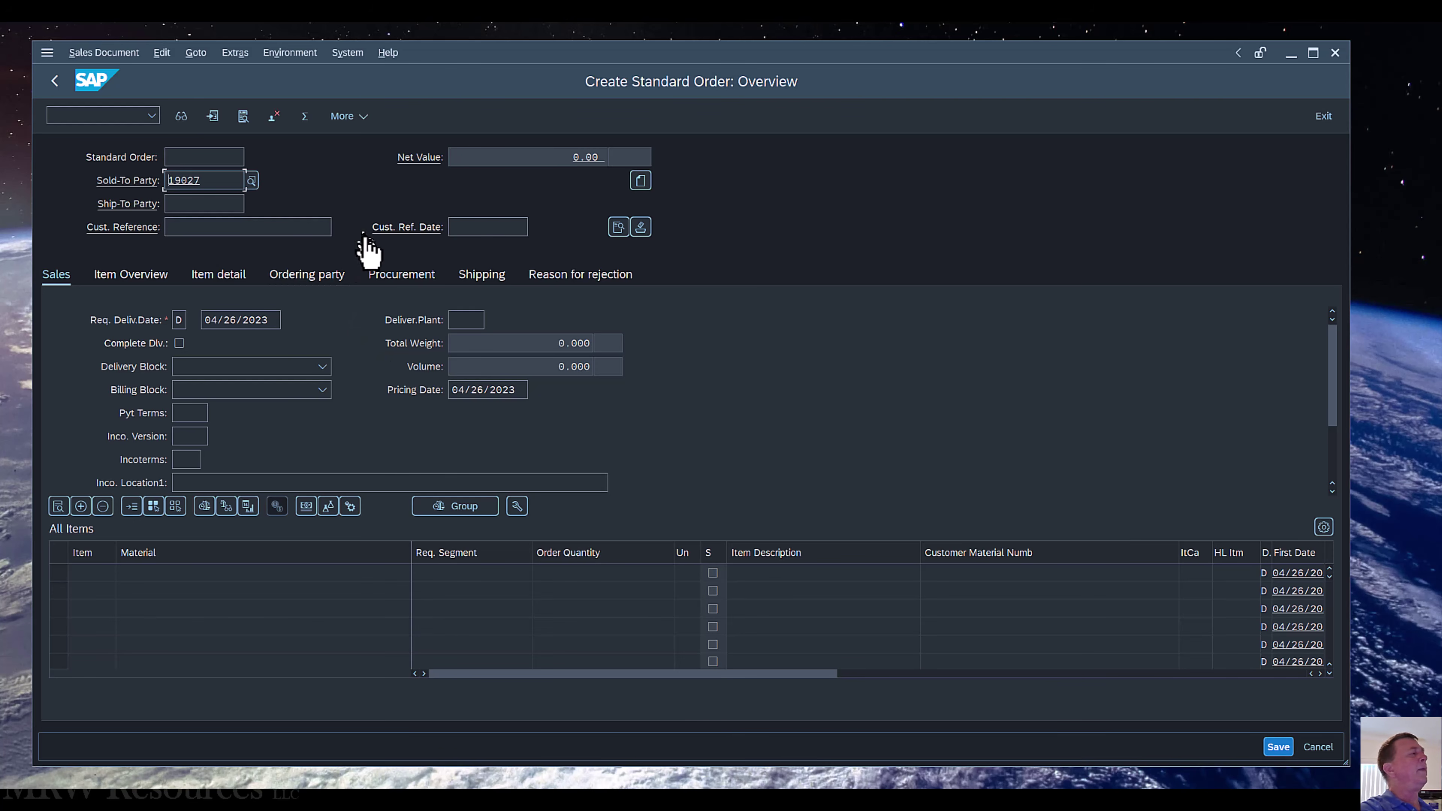
# Step: Enter the customer's purchase order number as the customer reference and set the reference date to 04/26/2023
pyautogui.click(284, 226)
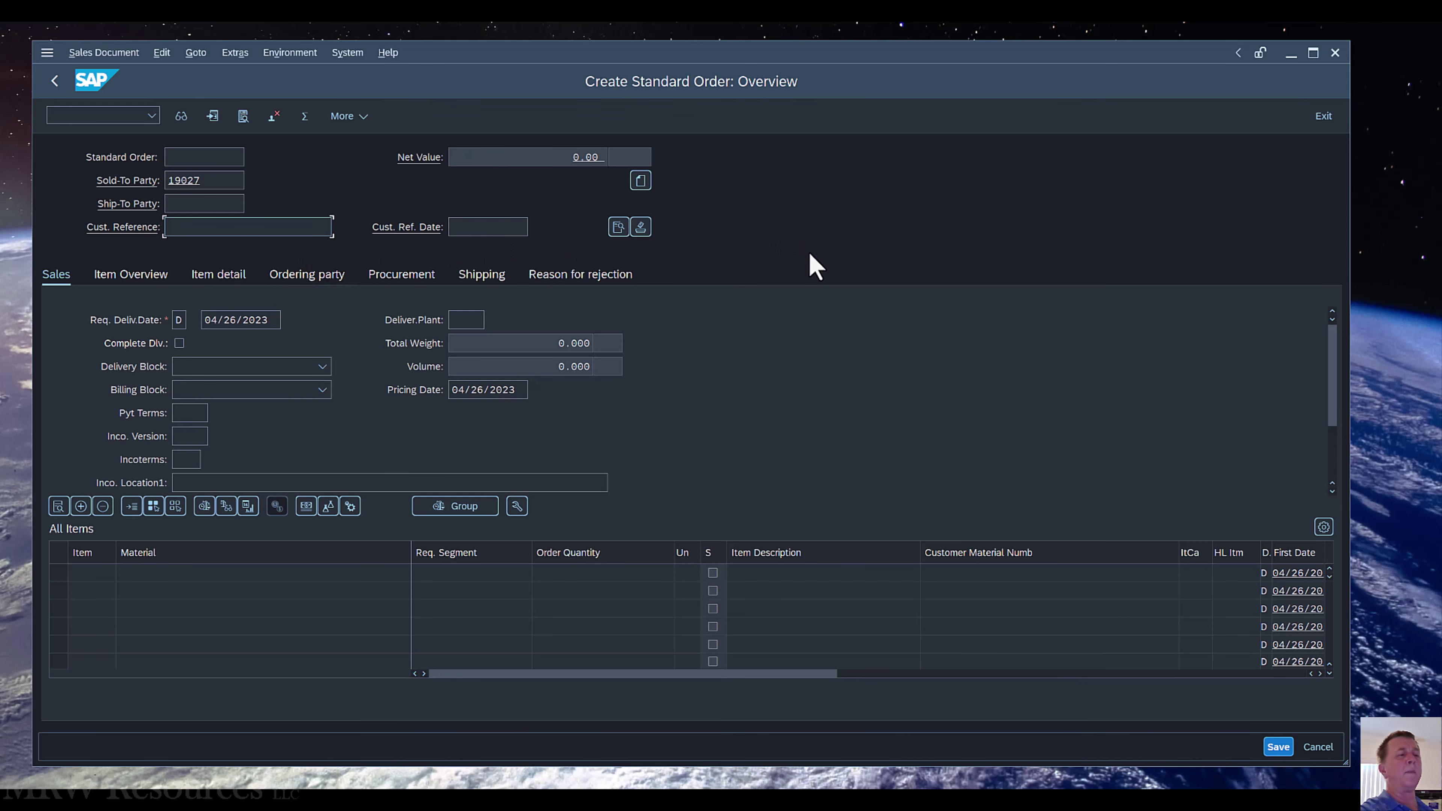
pyautogui.write('PO-2')
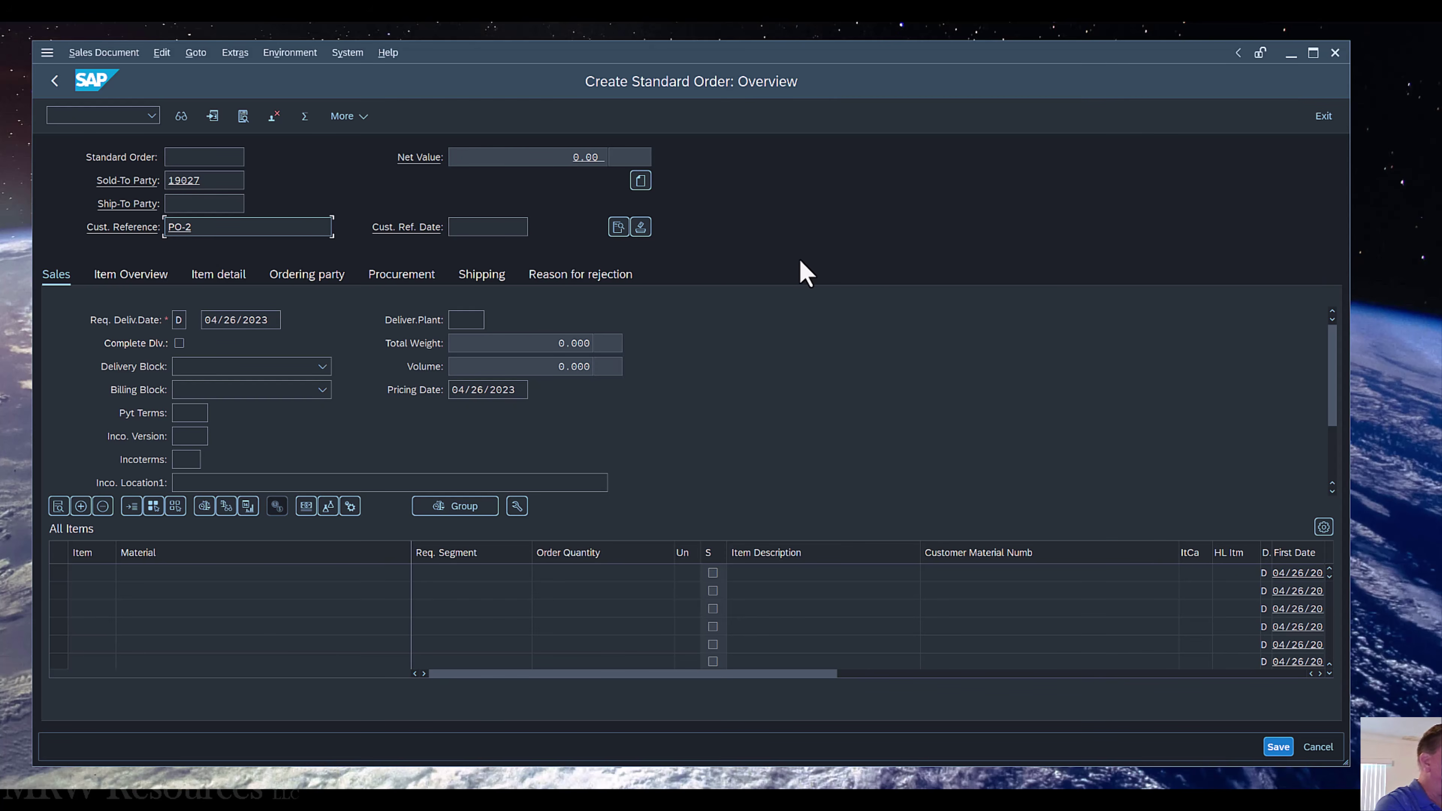
pyautogui.write('7')
pyautogui.press('Tab')
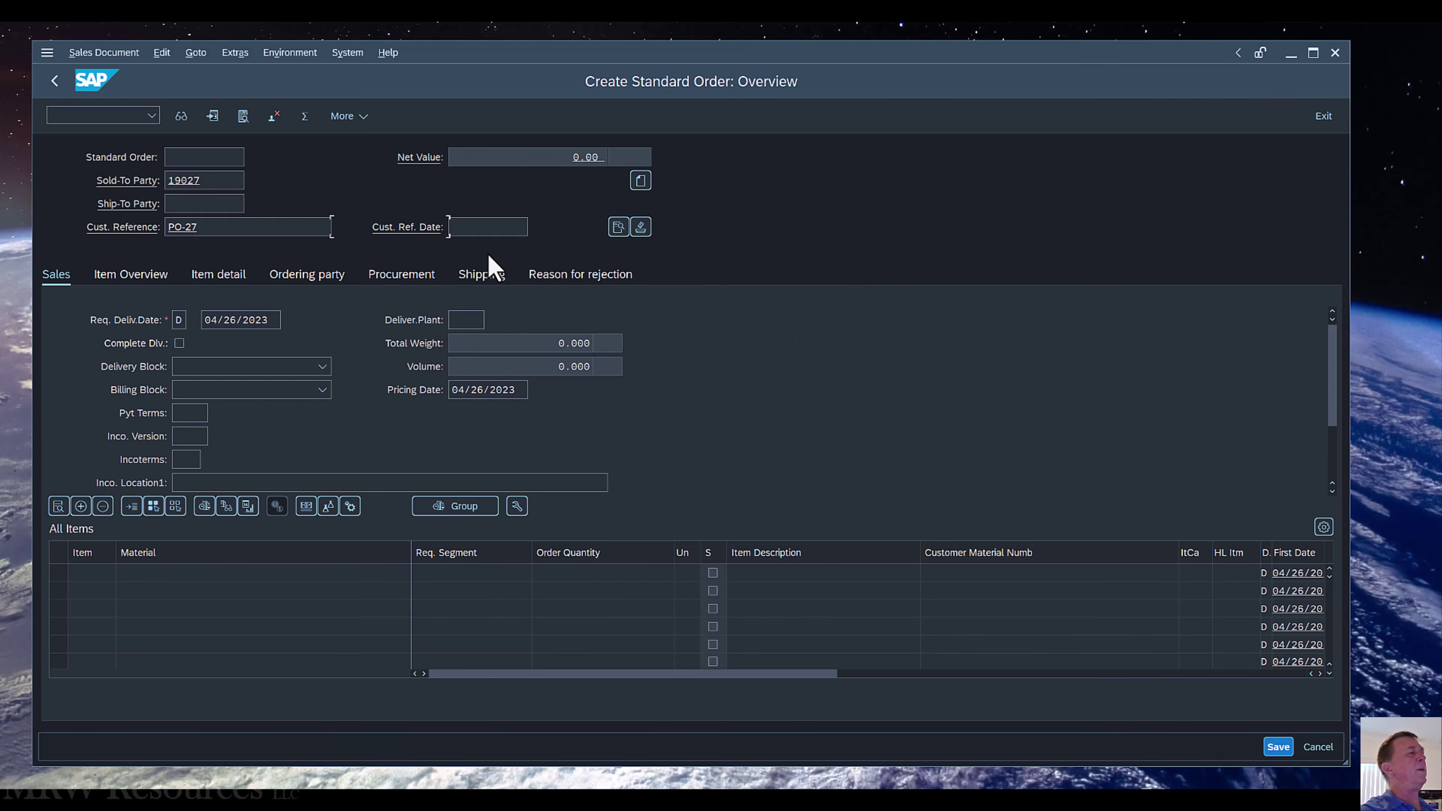
pyautogui.click(482, 227)
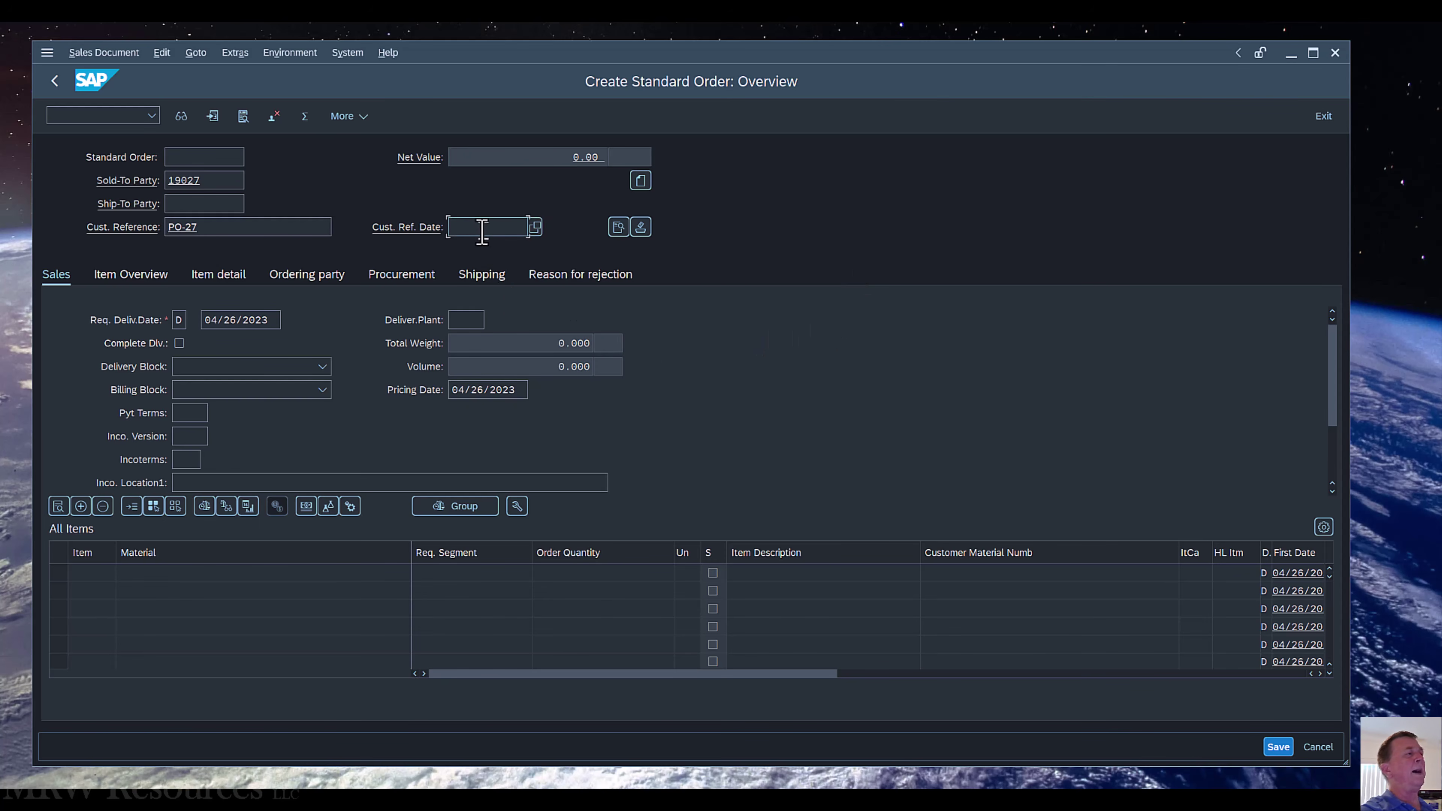
pyautogui.click(535, 227)
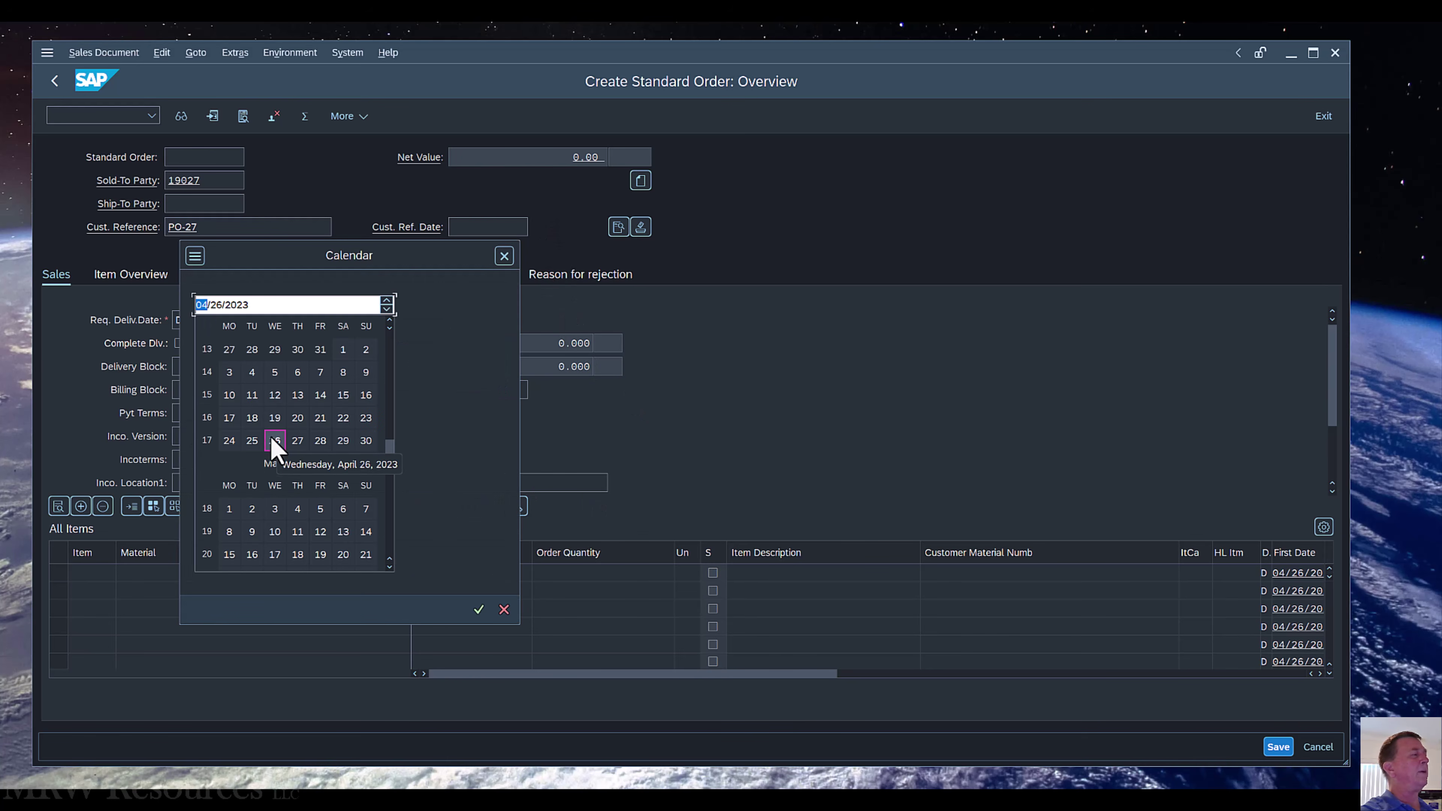
pyautogui.doubleClick(274, 441)
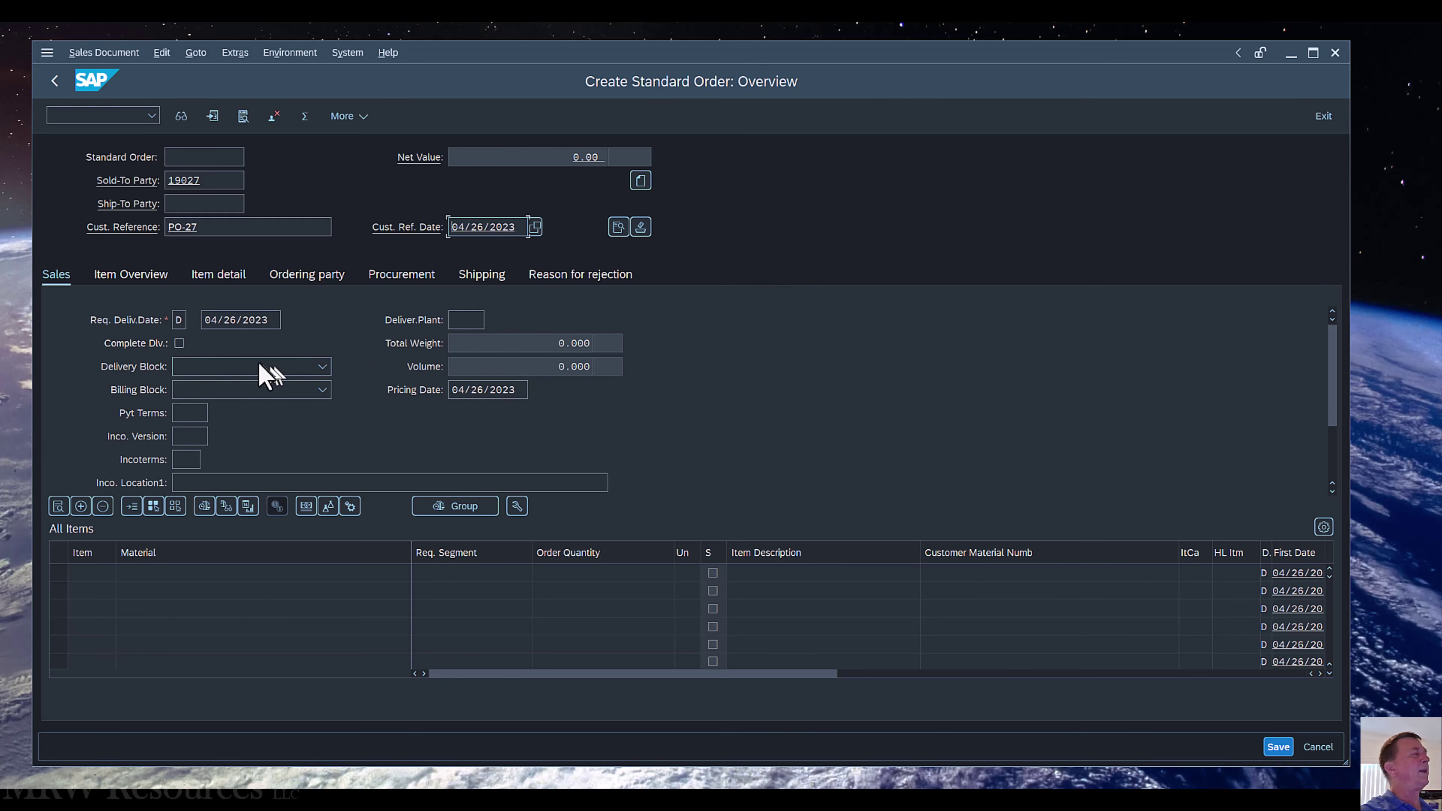
# Step: Set the order's payment terms to 0001, payable immediately due net
pyautogui.click(223, 320)
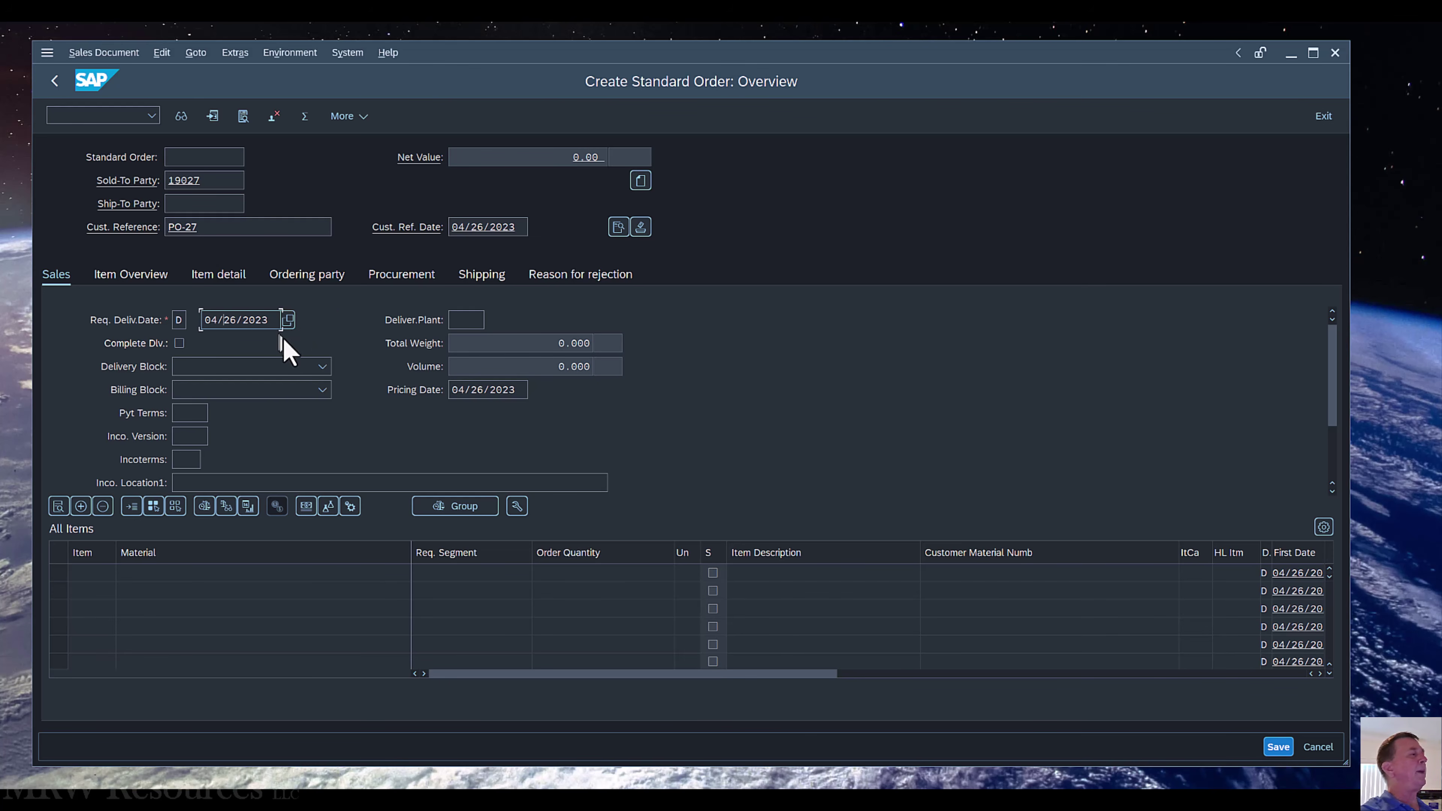
pyautogui.click(196, 413)
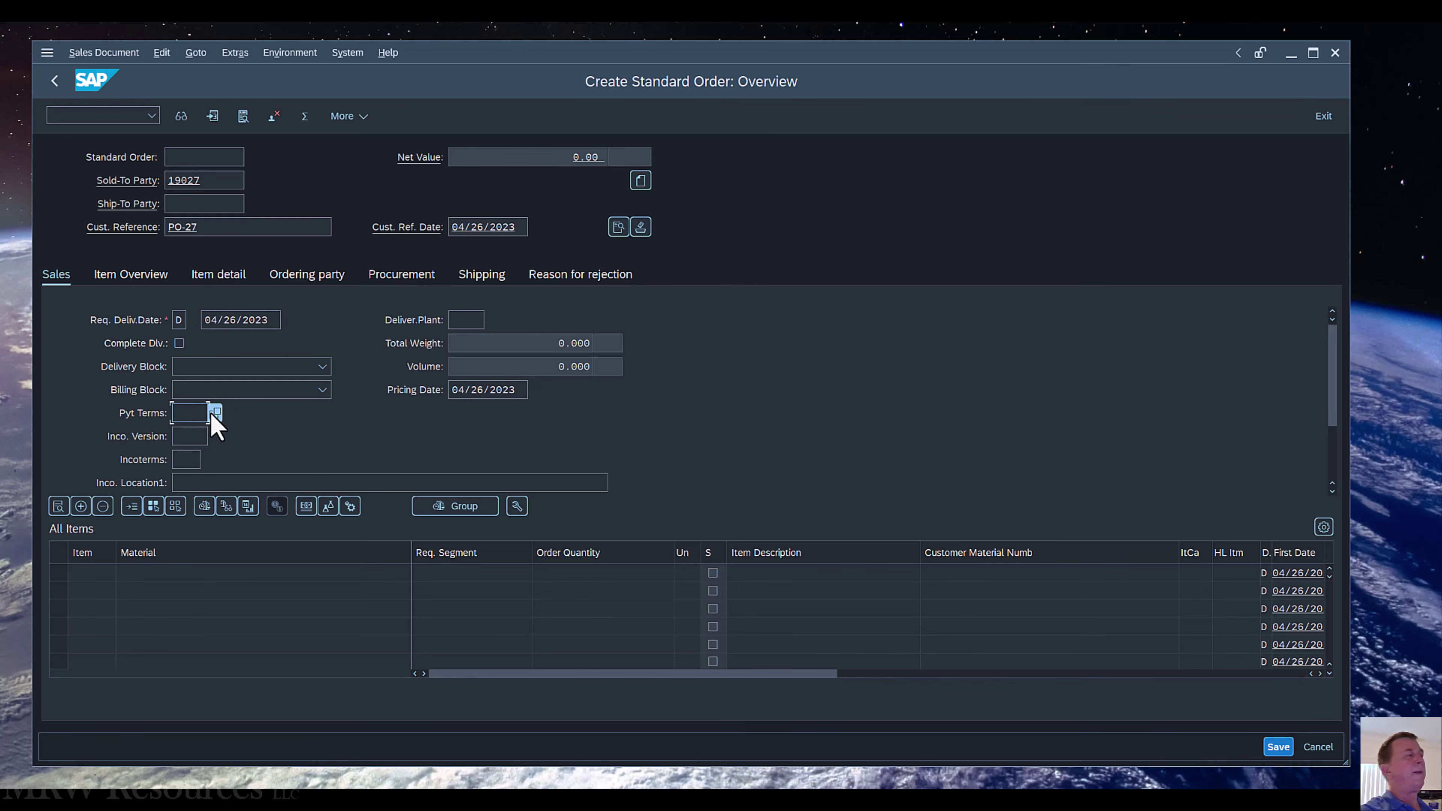
pyautogui.click(214, 413)
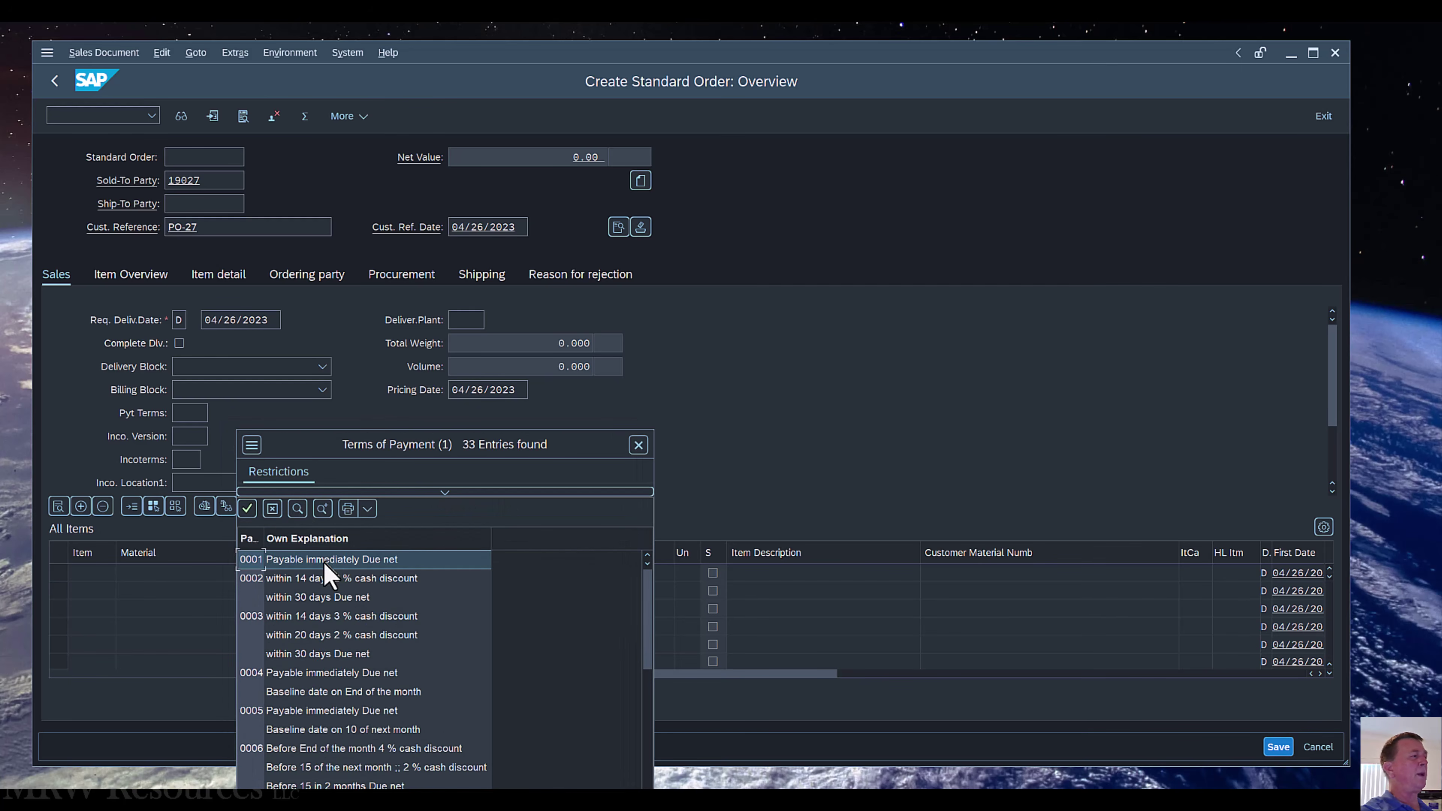
pyautogui.doubleClick(322, 559)
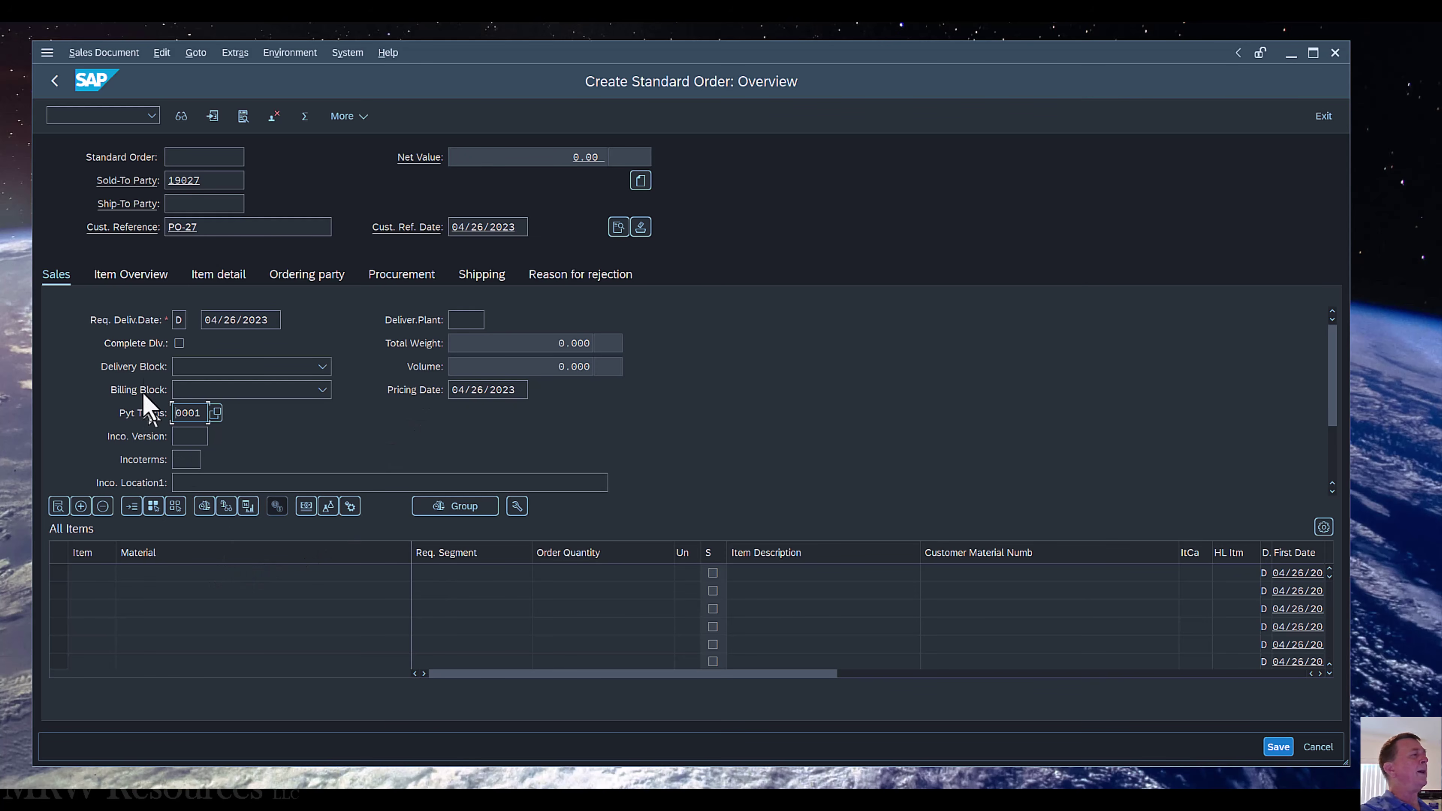
# Step: Add material GLOVE27 as the first order item with an order quantity of 165
pyautogui.click(161, 576)
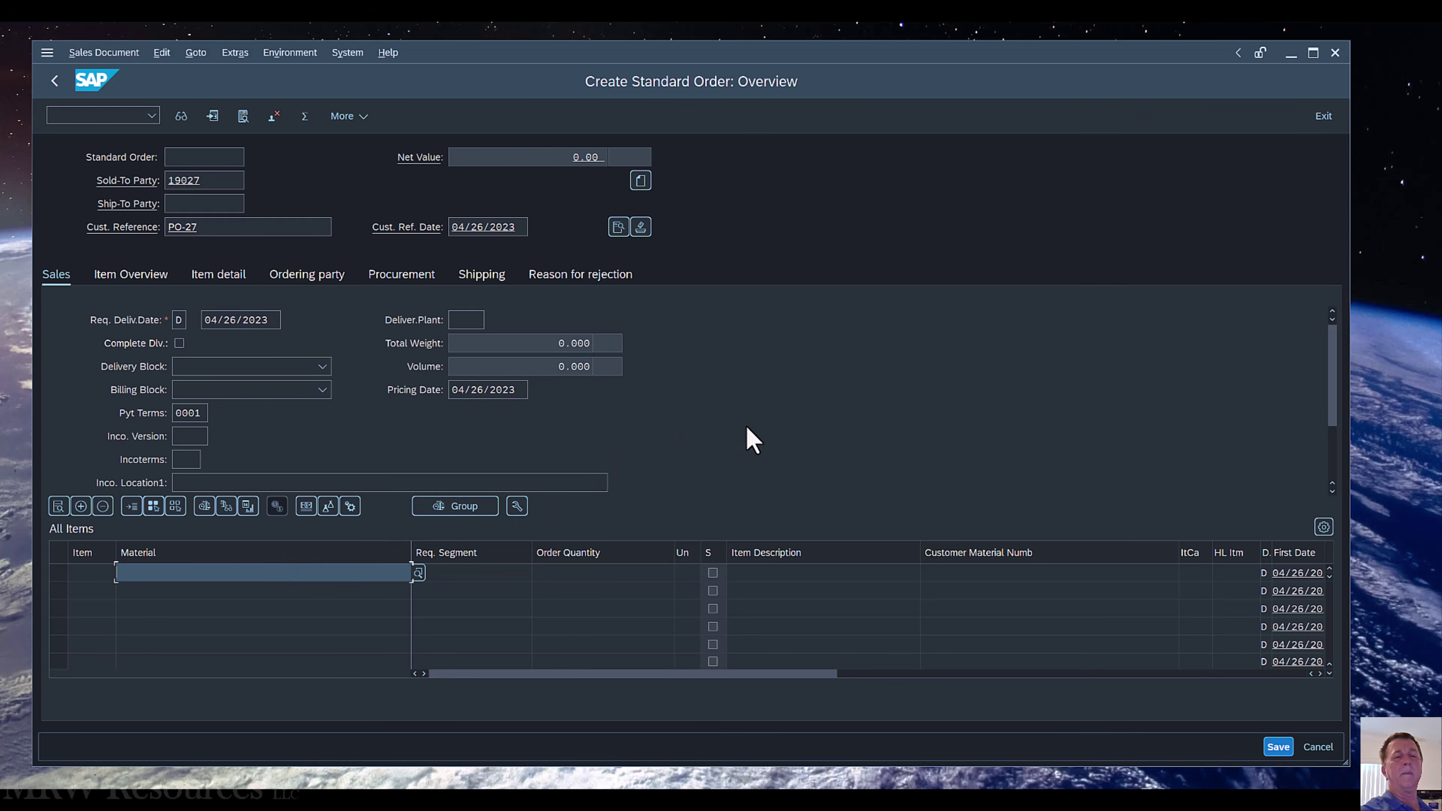
pyautogui.write('G')
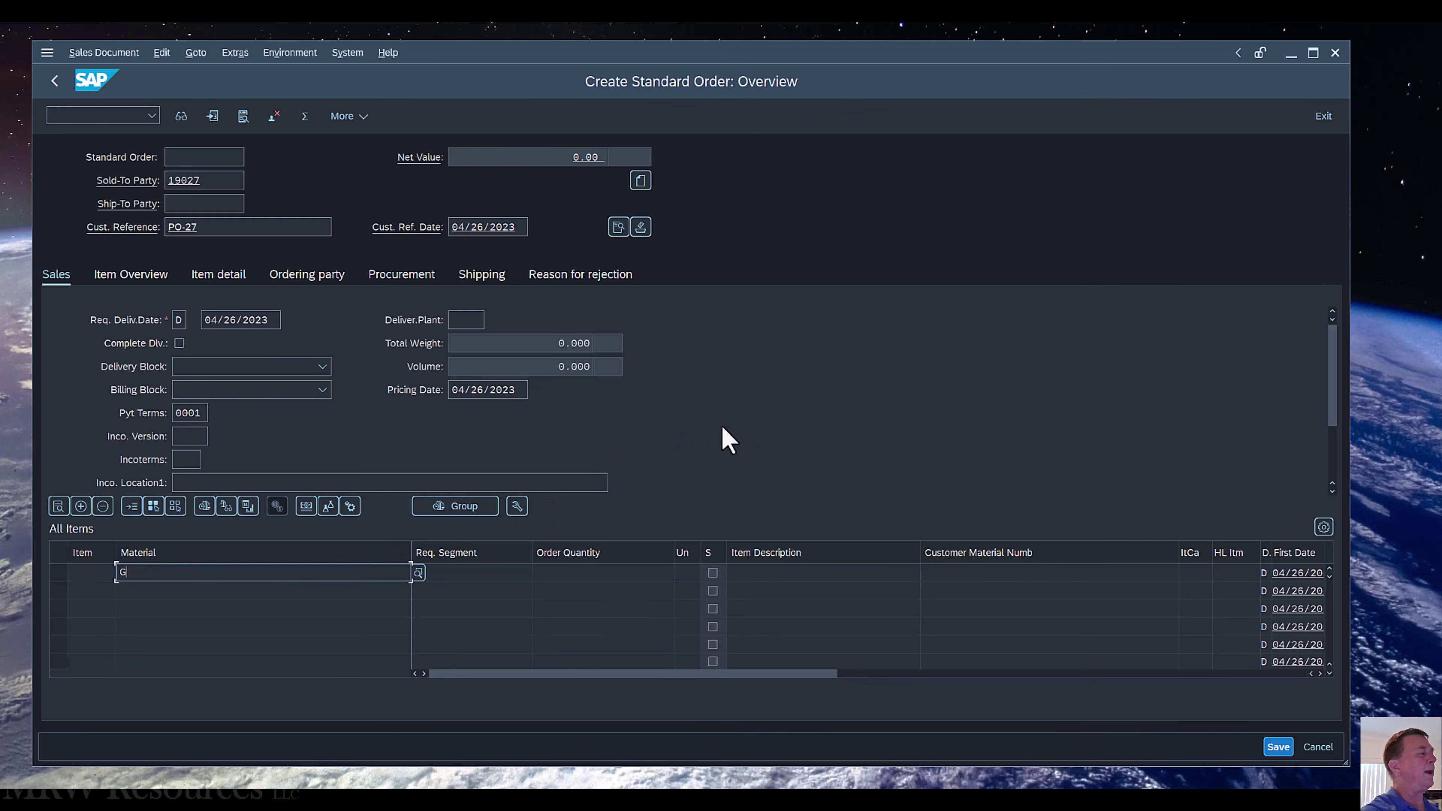
pyautogui.write('LOV')
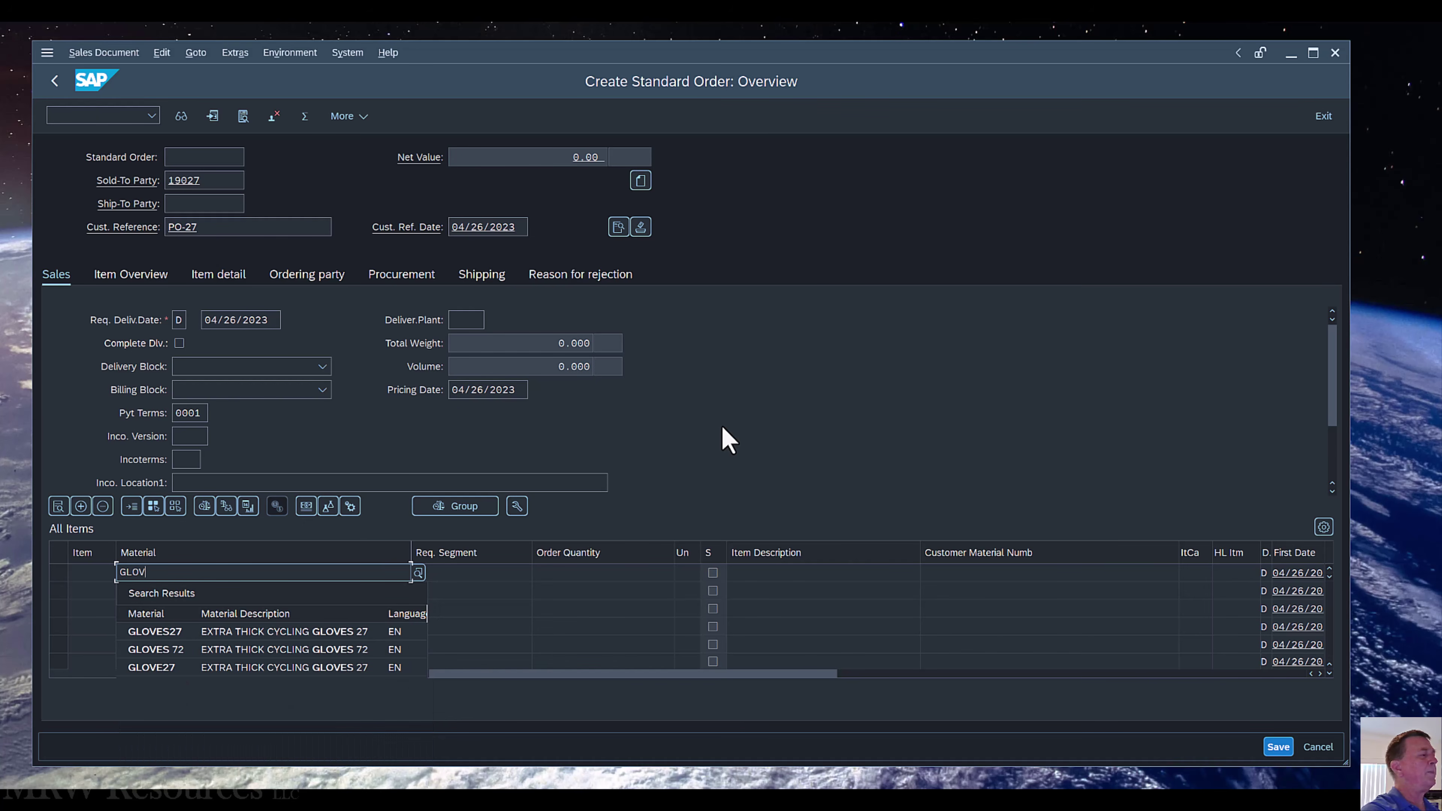
pyautogui.click(293, 669)
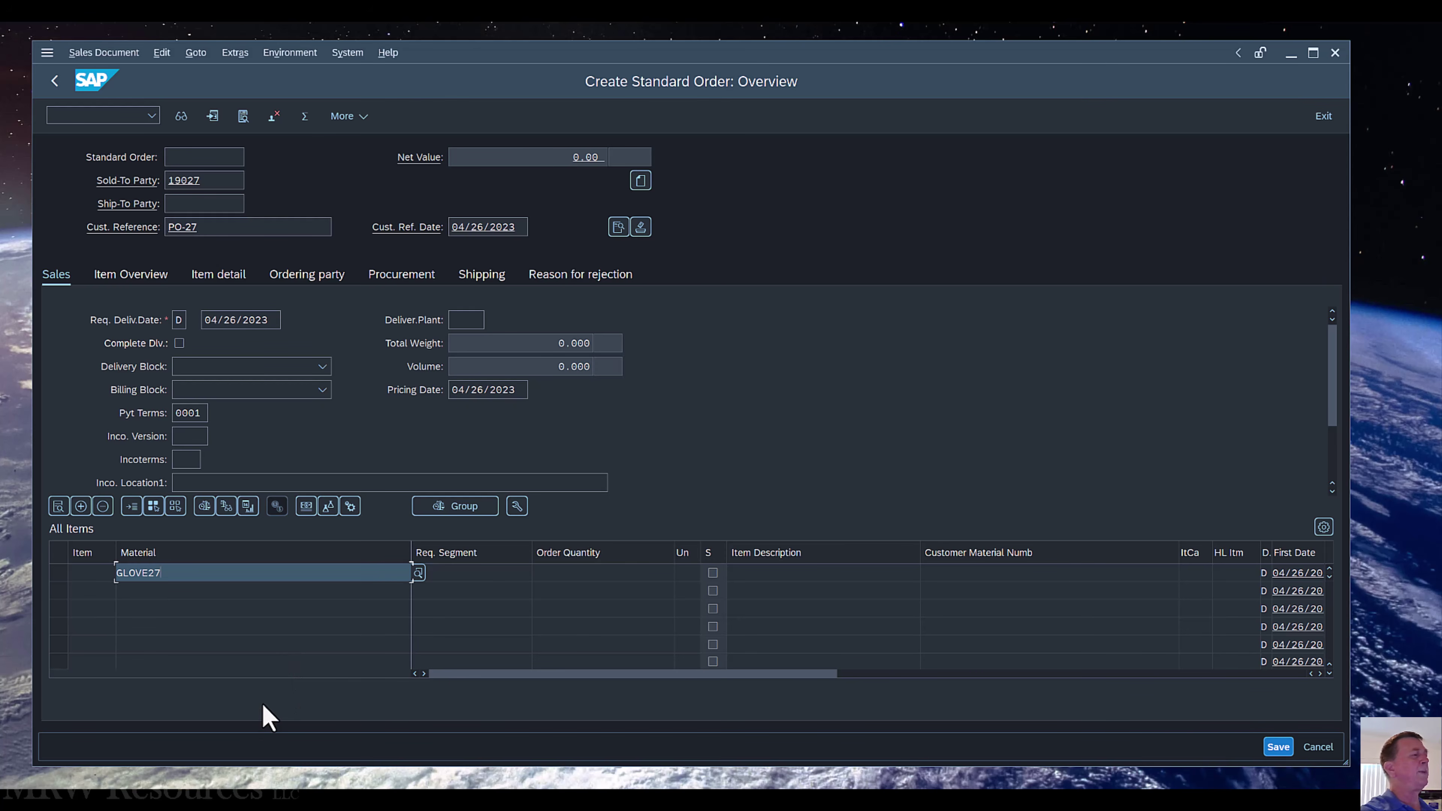
pyautogui.press('Tab')
pyautogui.press('Tab')
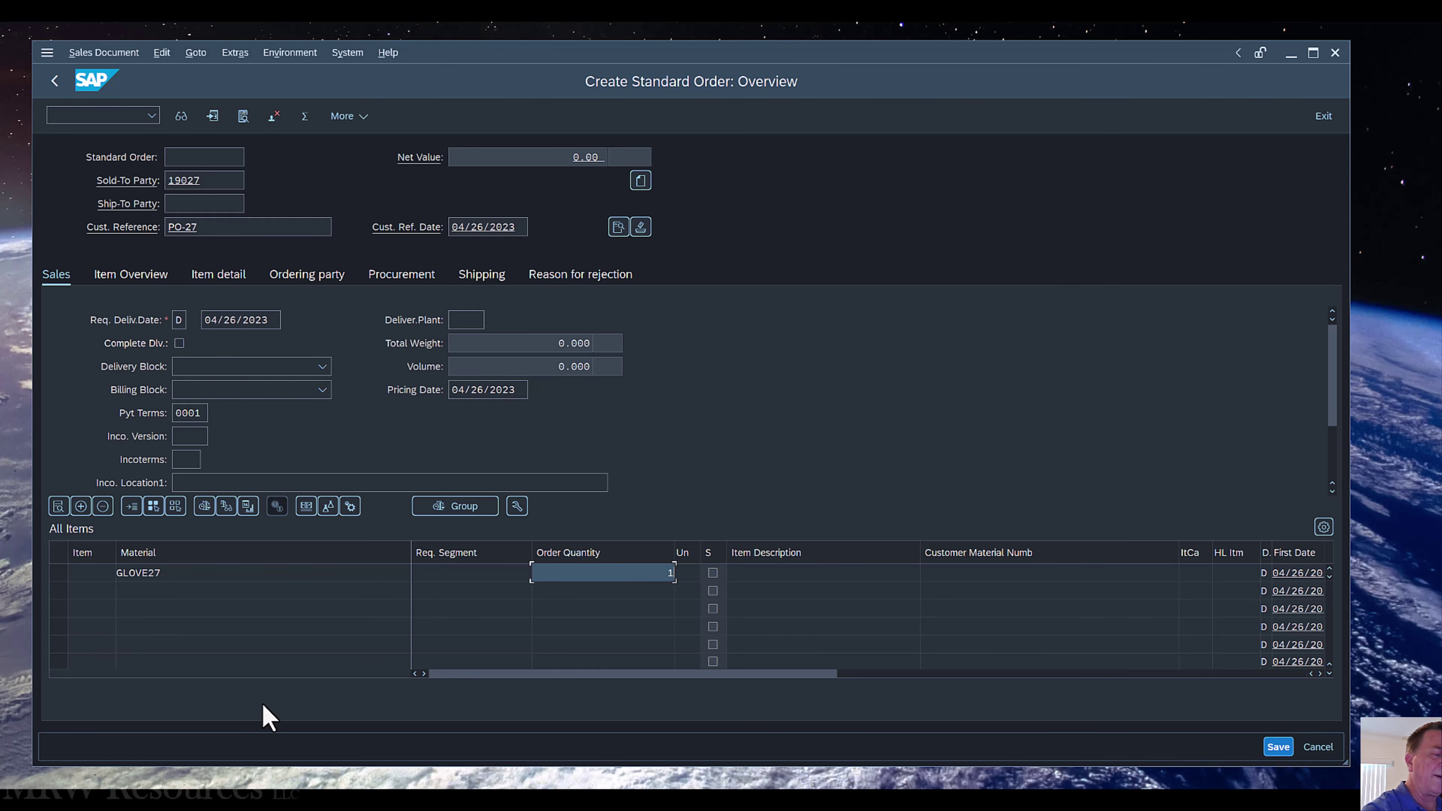
pyautogui.write('5')
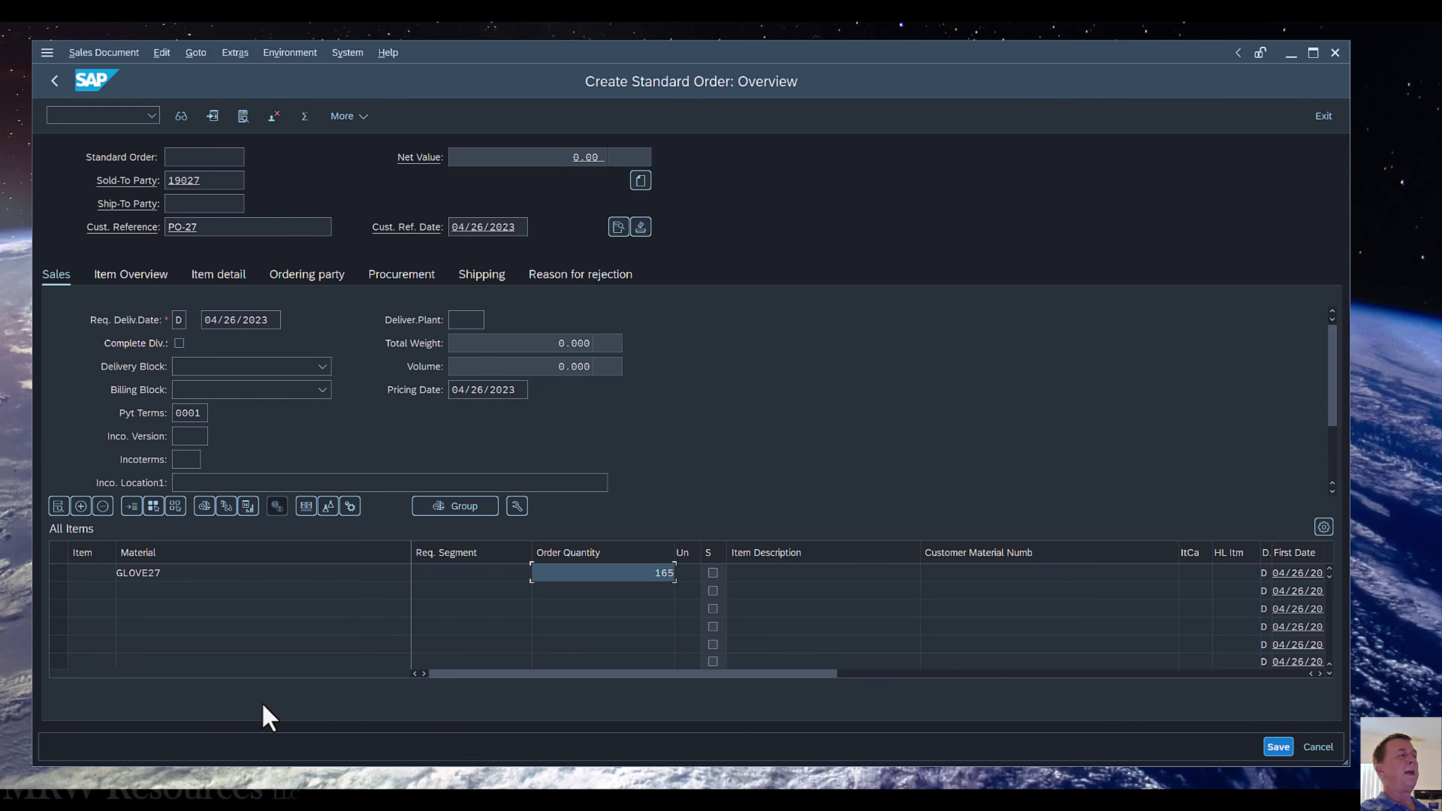
# Step: Assign plant MI27 to the GLOVE27 item and have the order data validated
pyautogui.press('Tab')
pyautogui.press('Tab')
pyautogui.press('Tab')
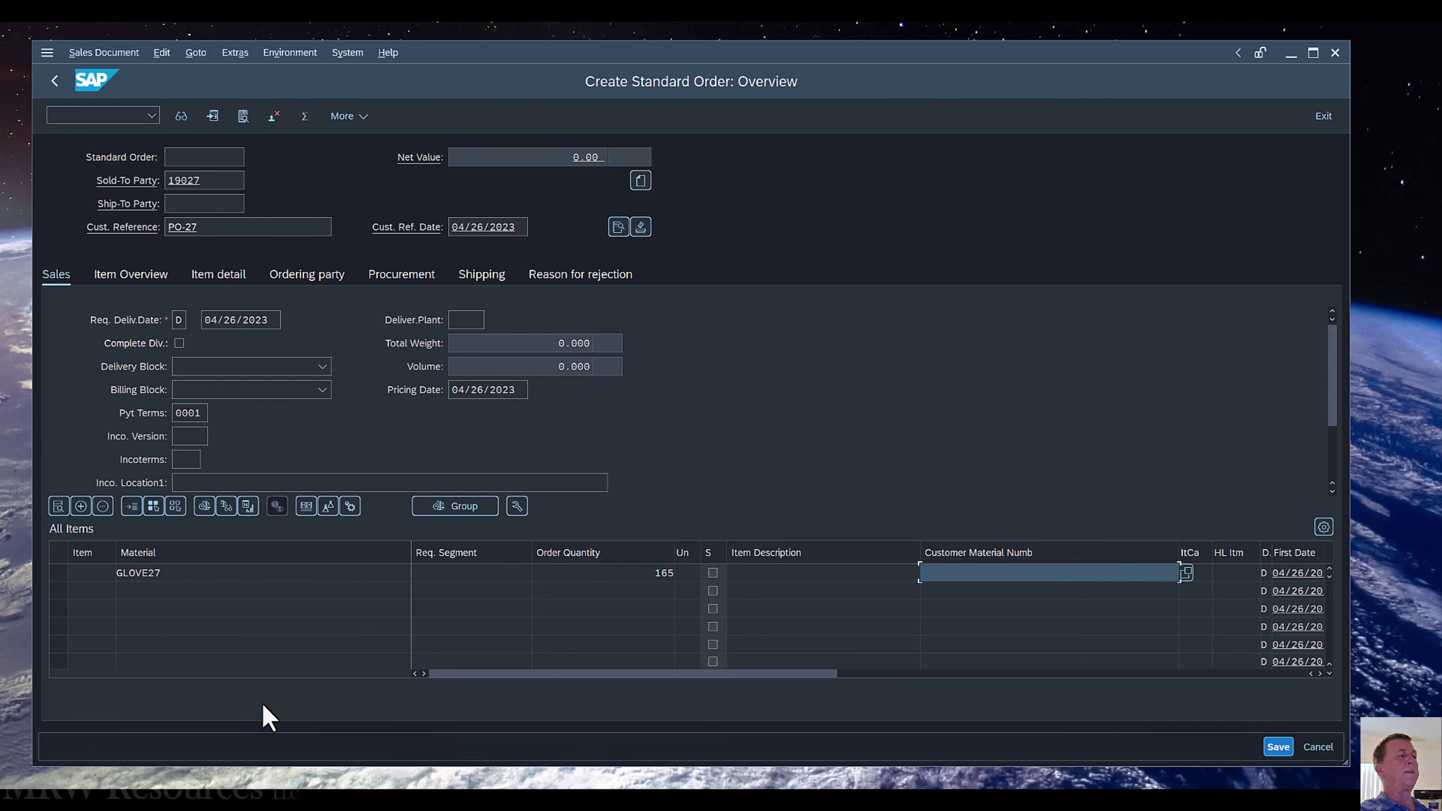
pyautogui.press('Tab')
pyautogui.press('Tab')
pyautogui.press('Tab')
pyautogui.press('Tab')
pyautogui.press('Tab')
pyautogui.press('Tab')
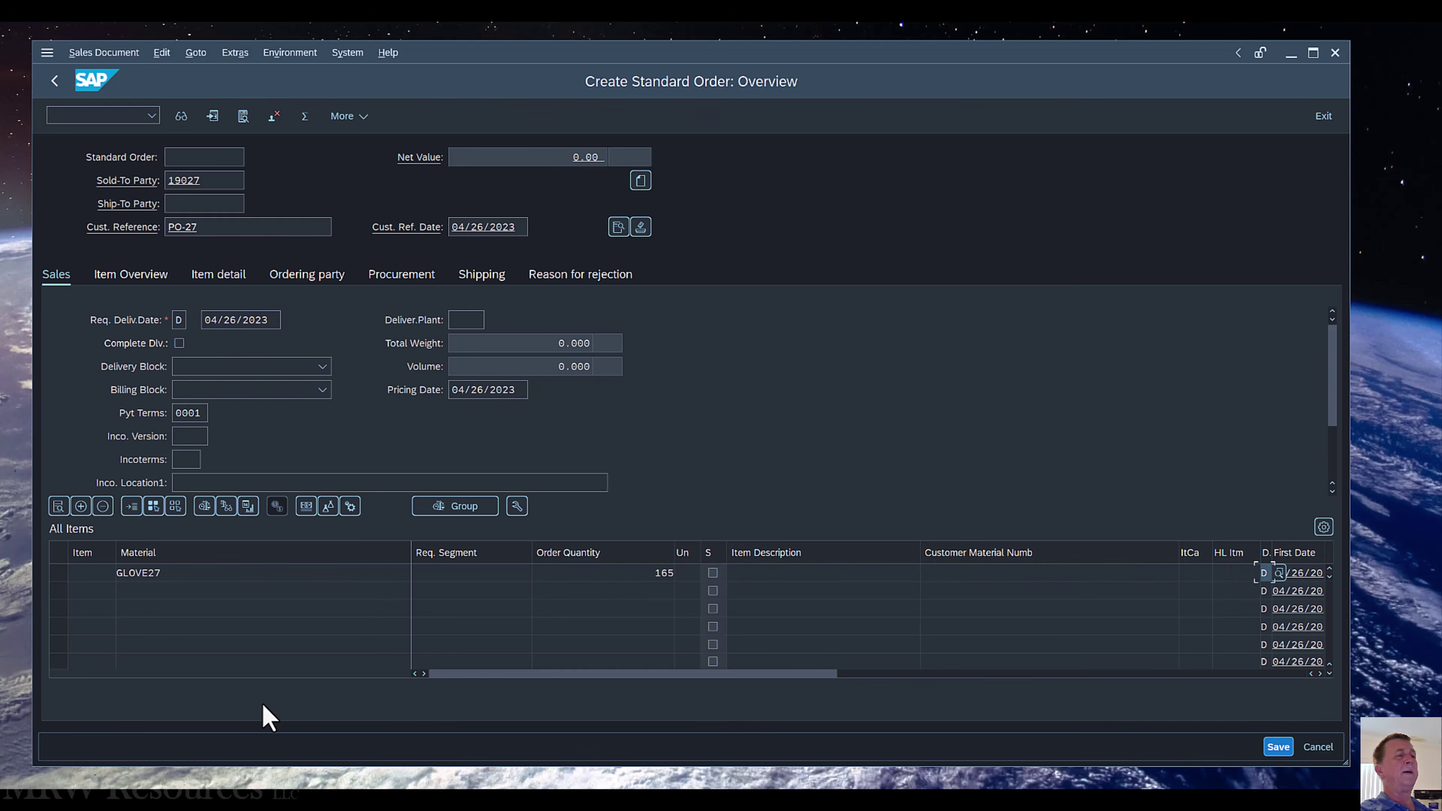
pyautogui.hotkey('shift', 'Tab')
pyautogui.hotkey('shift', 'Tab')
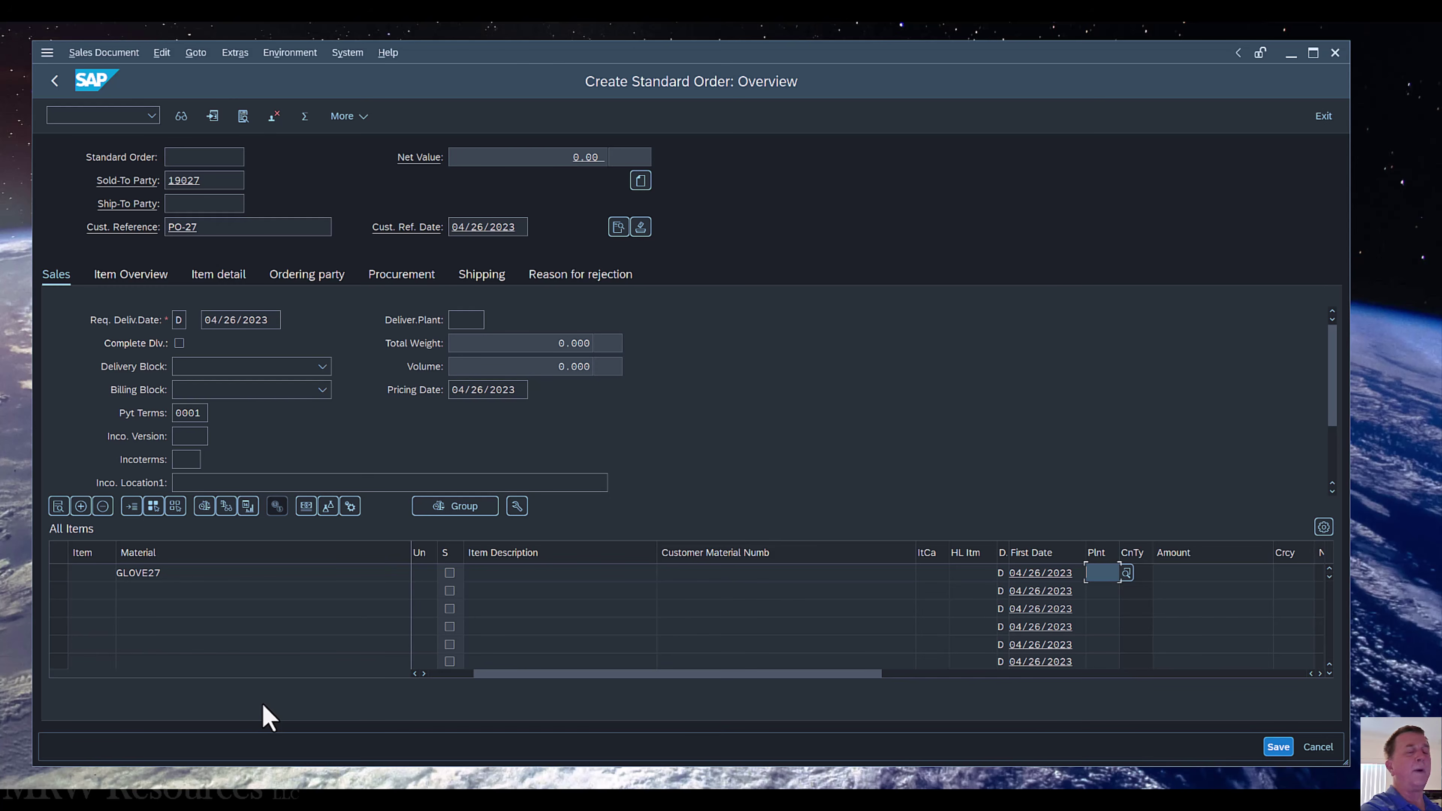
pyautogui.write('M')
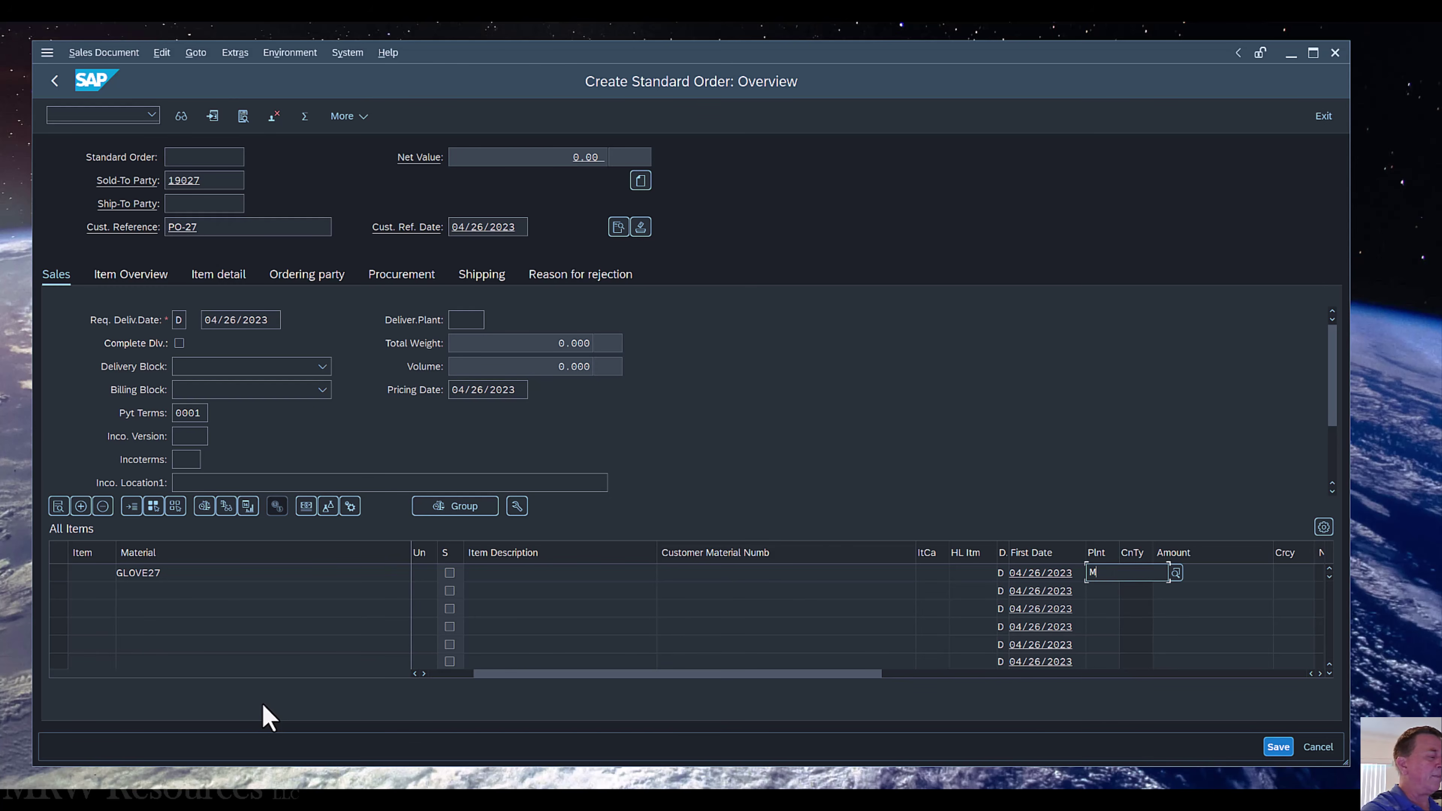
pyautogui.write('I27')
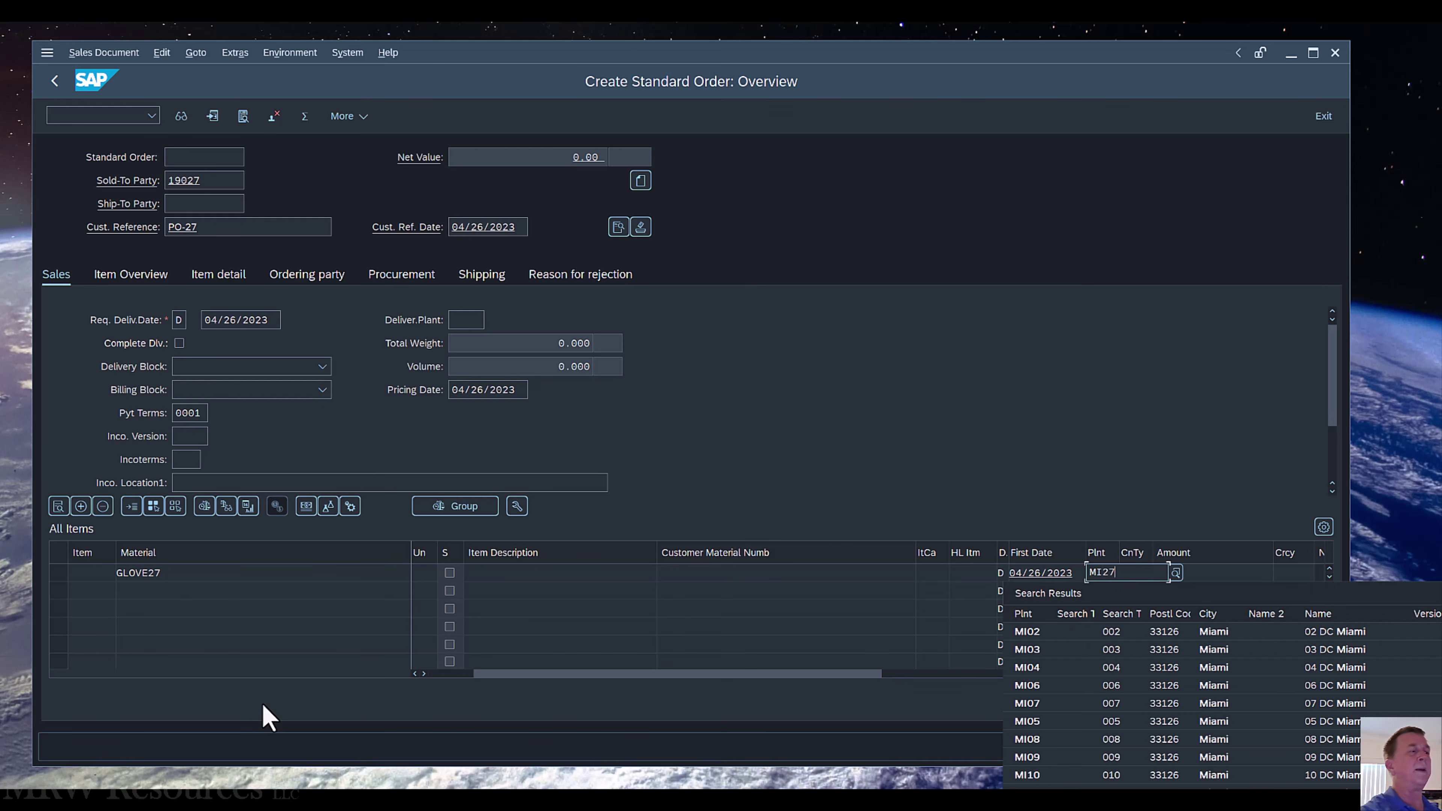
pyautogui.press('Return')
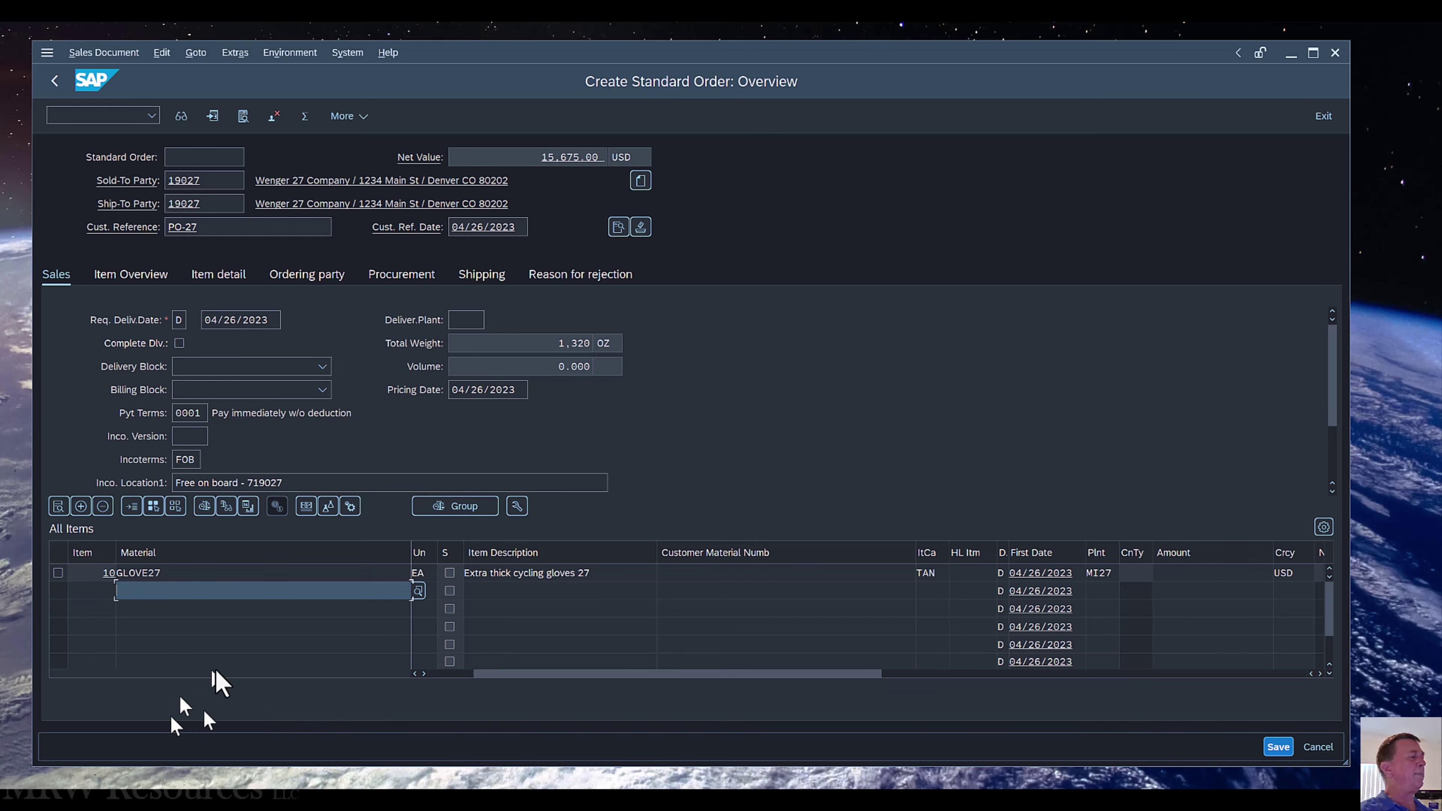
# Step: Select the GLOVE27 item and open its item-level shipping data
pyautogui.moveTo(491, 679); pyautogui.dragTo(429, 679)
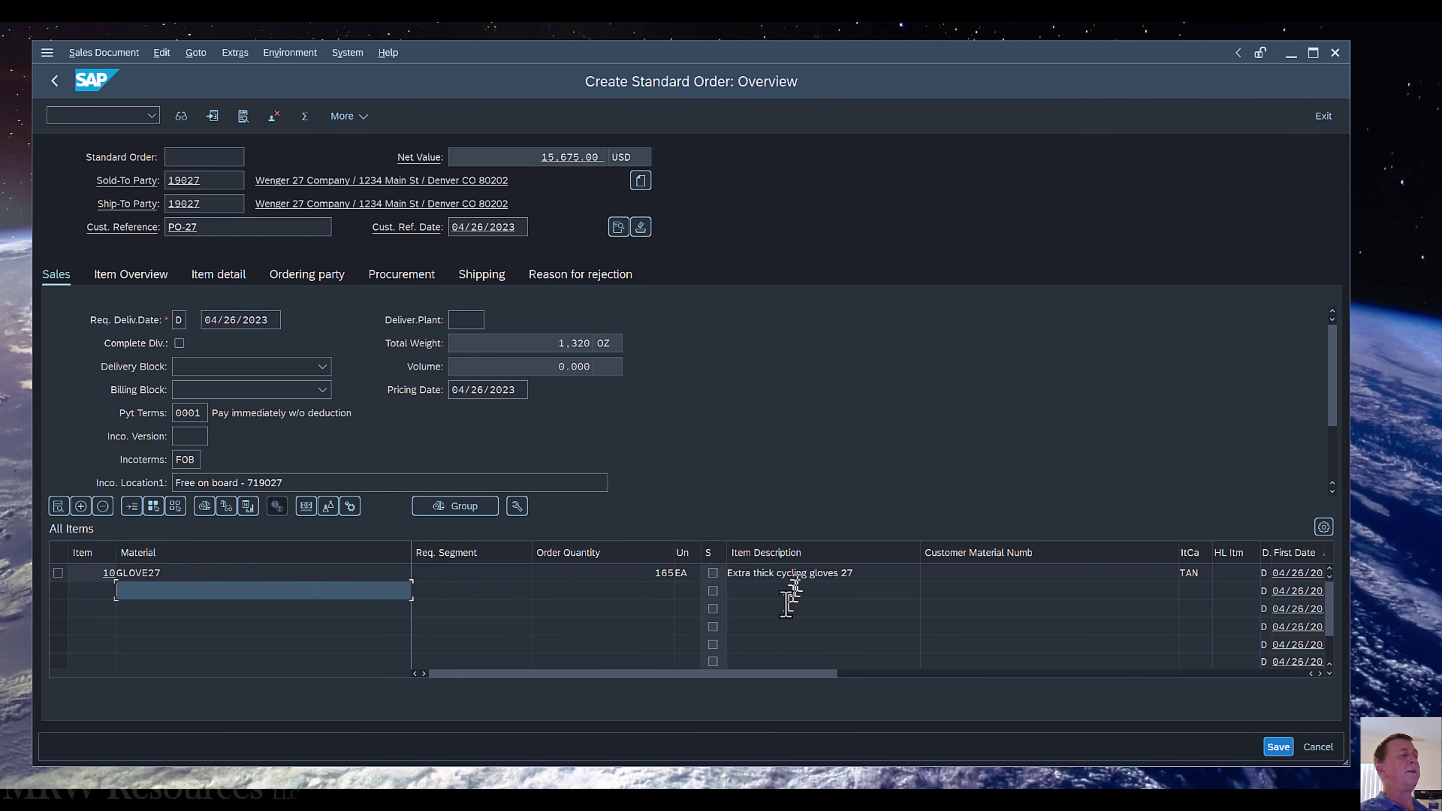
pyautogui.moveTo(689, 670); pyautogui.dragTo(887, 676)
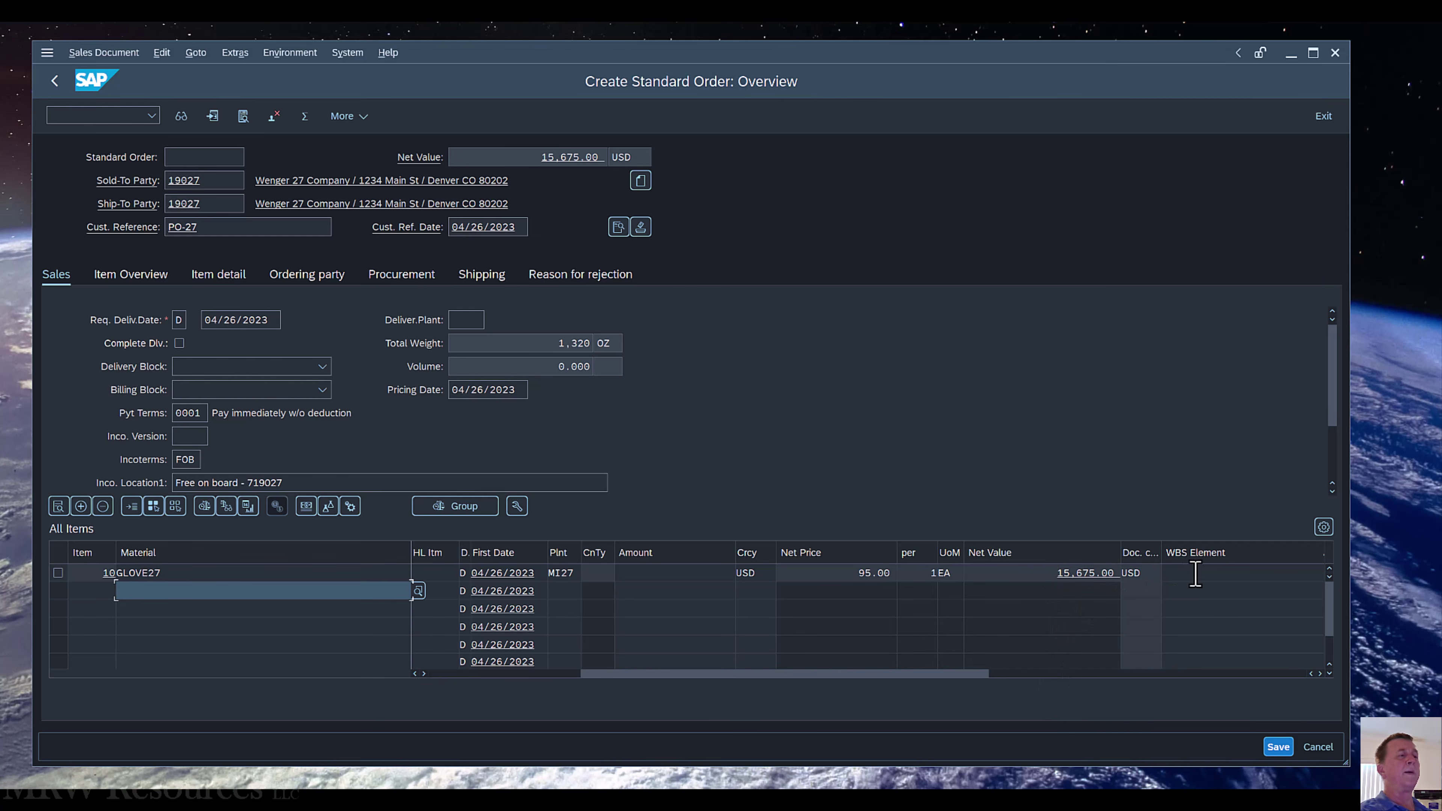
pyautogui.moveTo(784, 671); pyautogui.dragTo(622, 702)
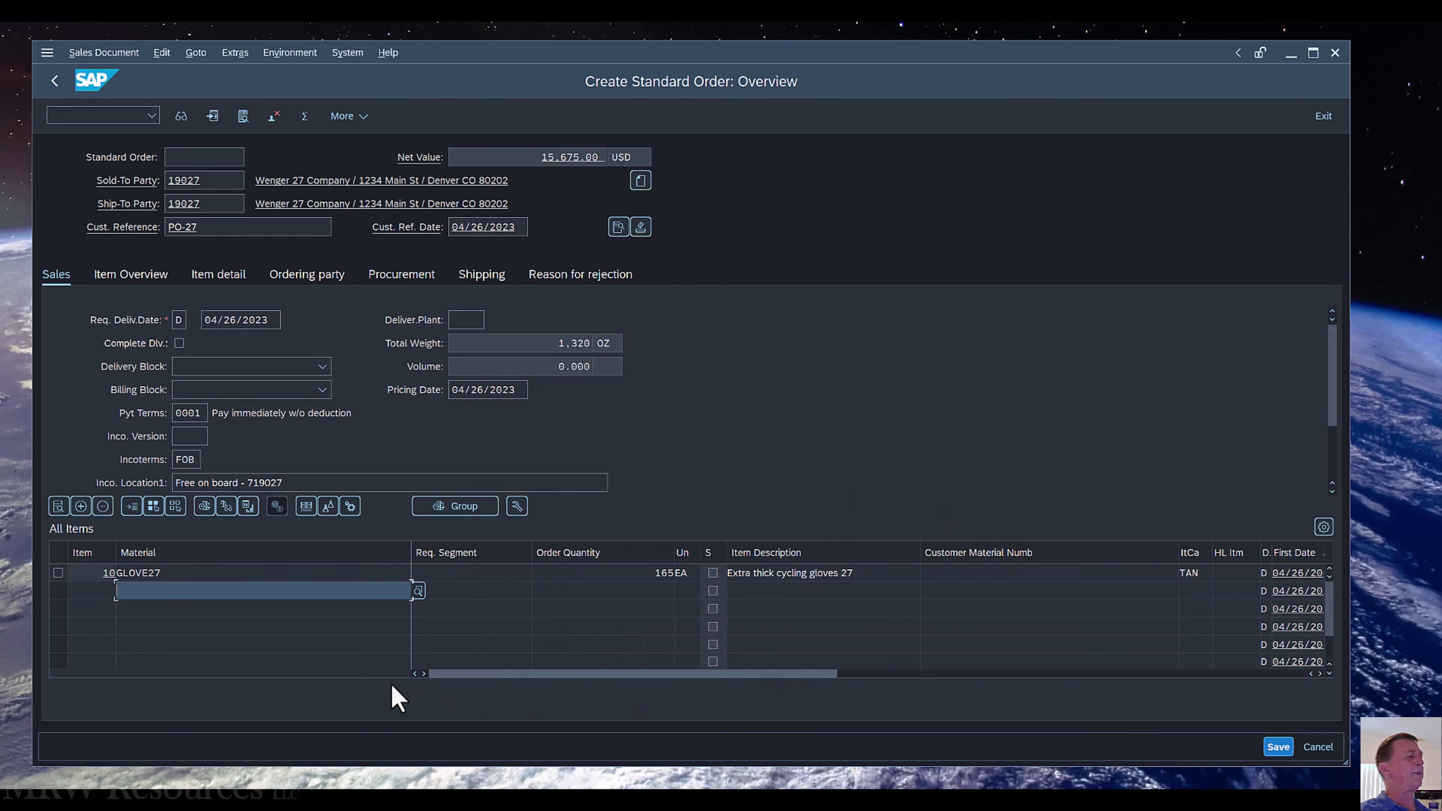
pyautogui.click(58, 574)
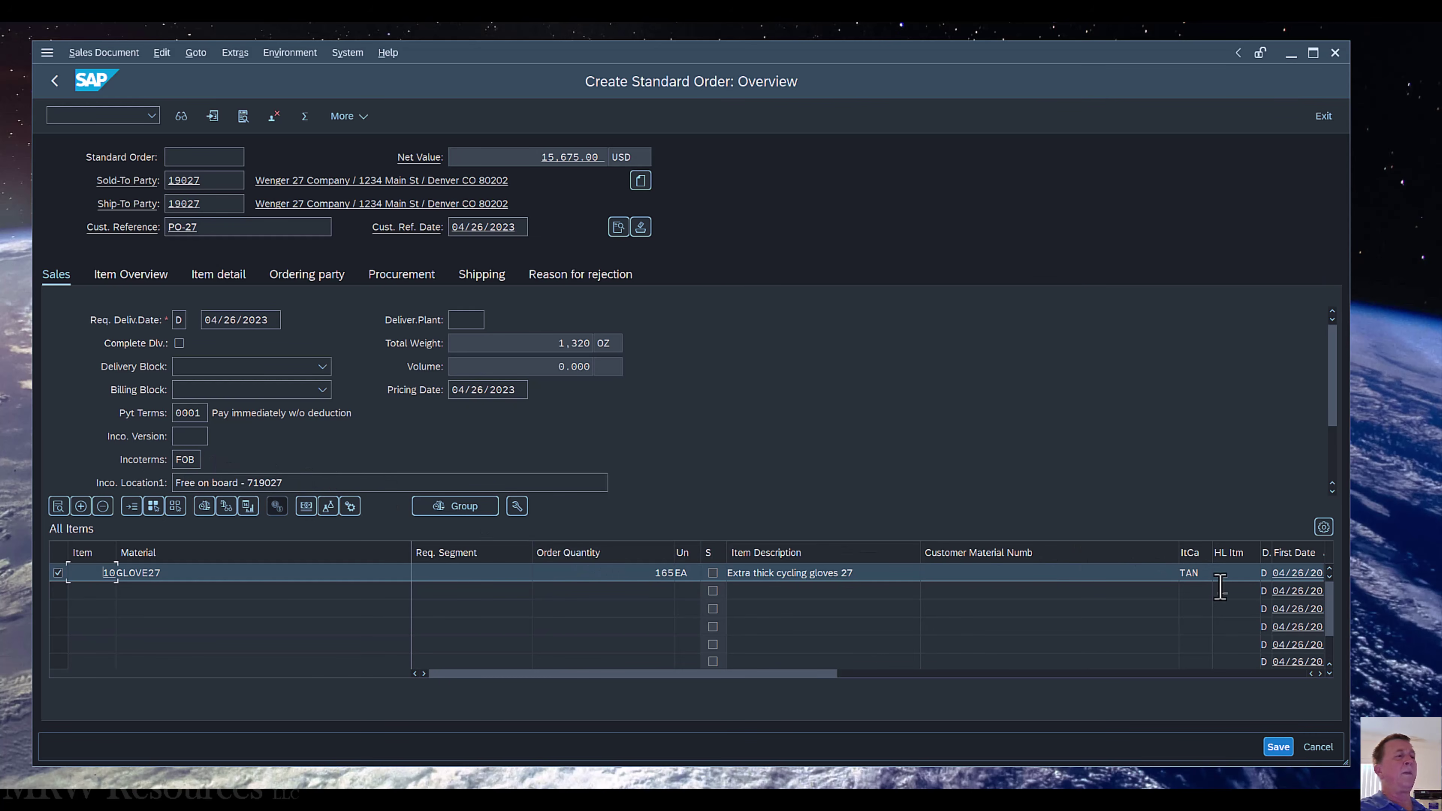
pyautogui.moveTo(781, 675); pyautogui.dragTo(616, 684)
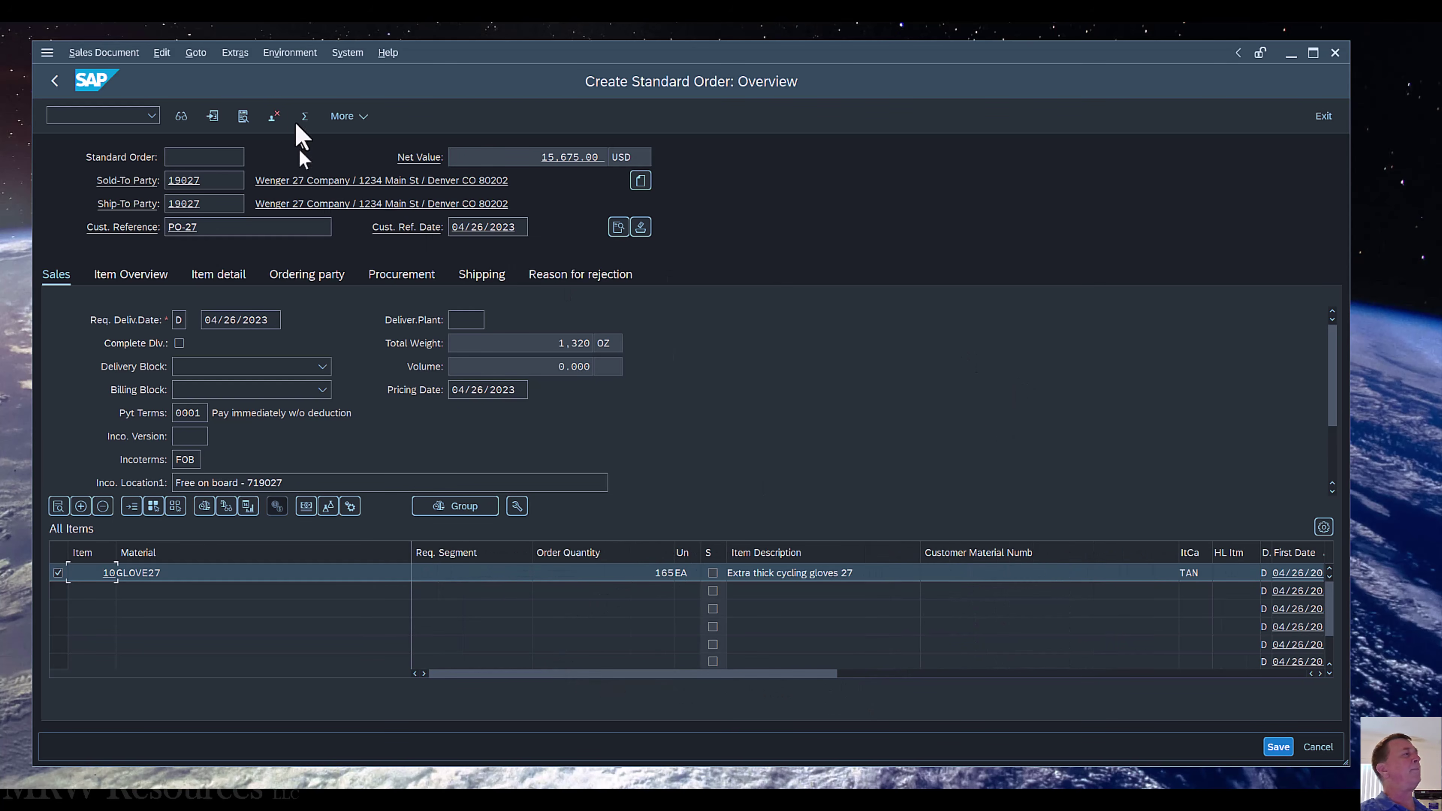
pyautogui.click(199, 56)
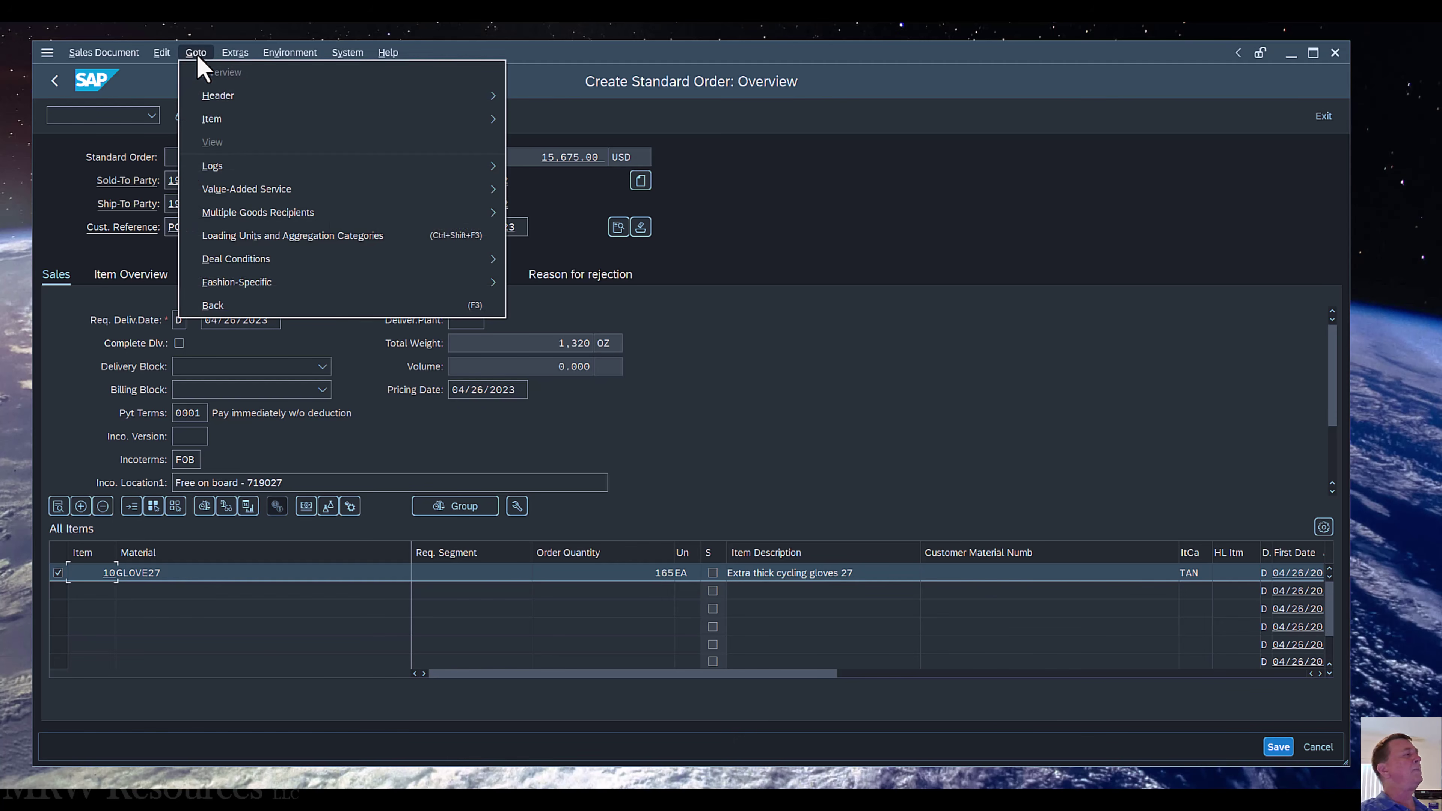
pyautogui.moveTo(226, 121)
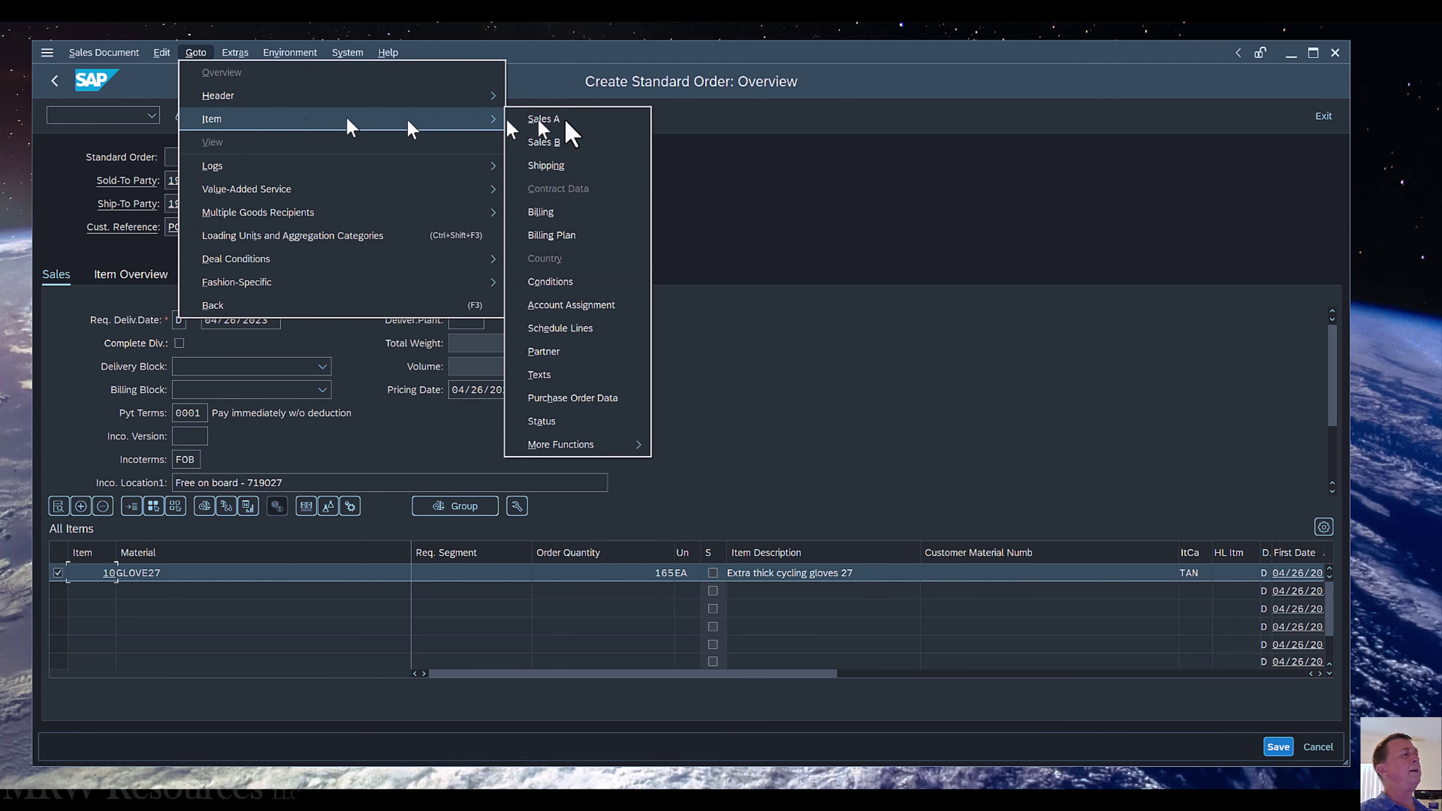
pyautogui.click(567, 169)
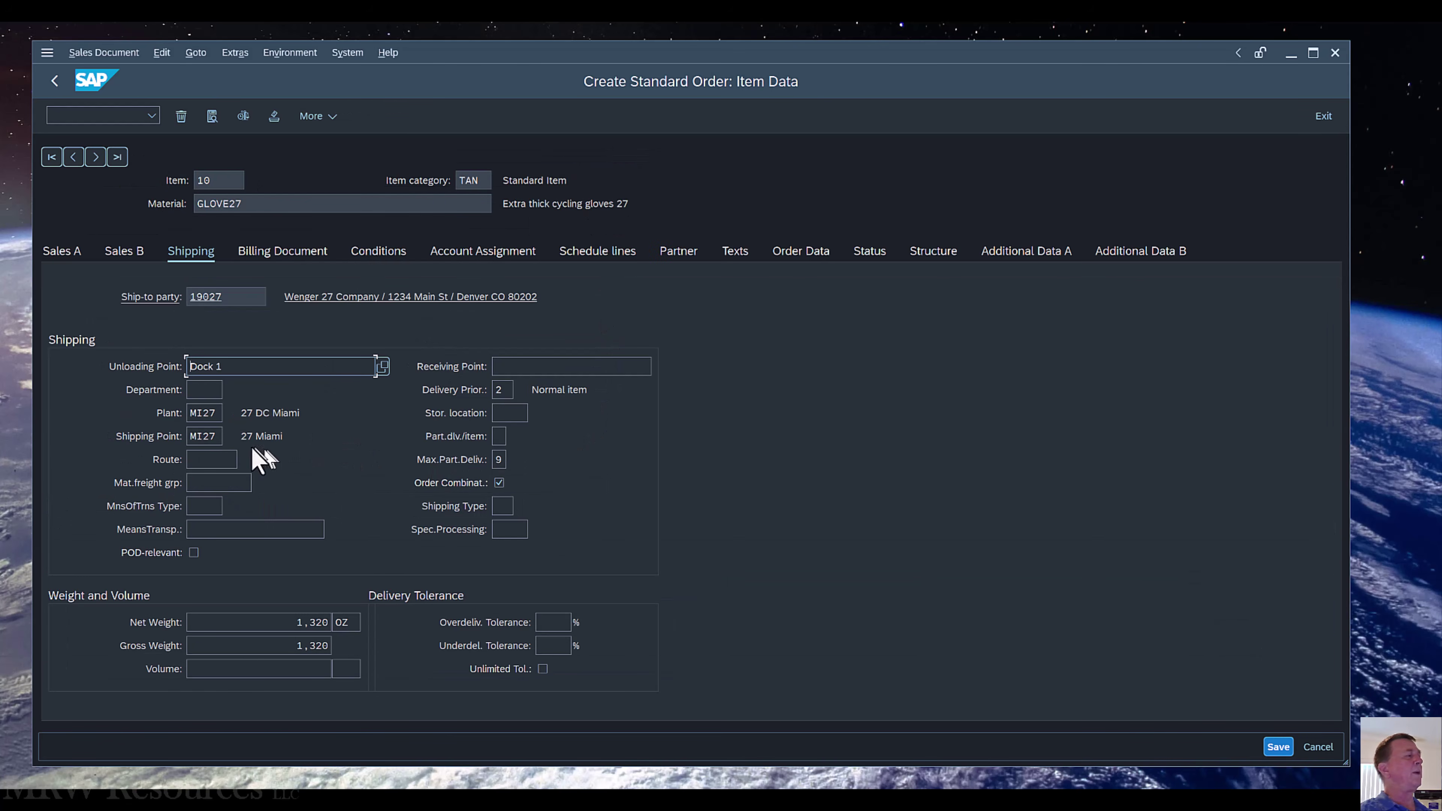
# Step: Set the item's storage location to TG27, Trading Goods, from the permitted storage locations
pyautogui.click(513, 416)
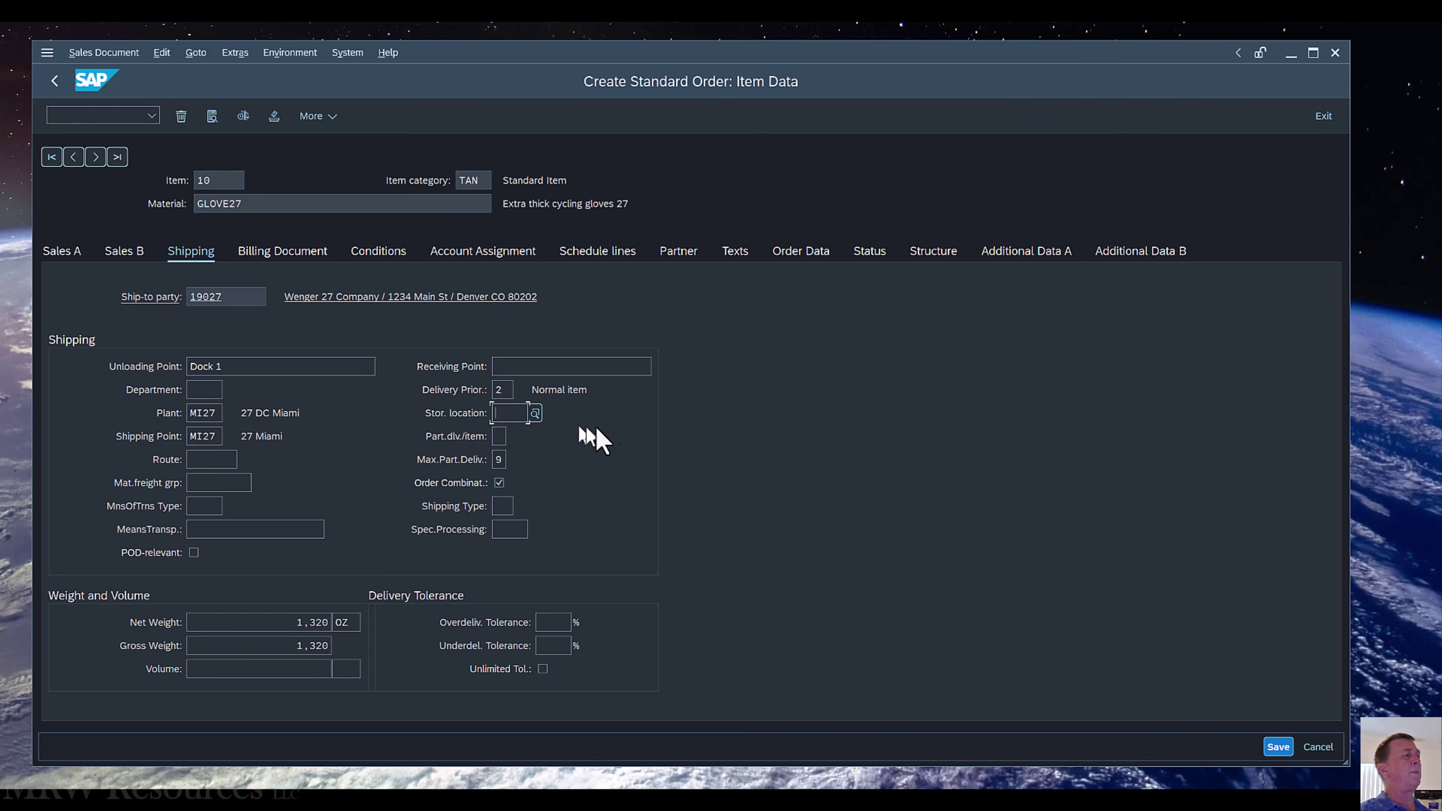
pyautogui.click(534, 415)
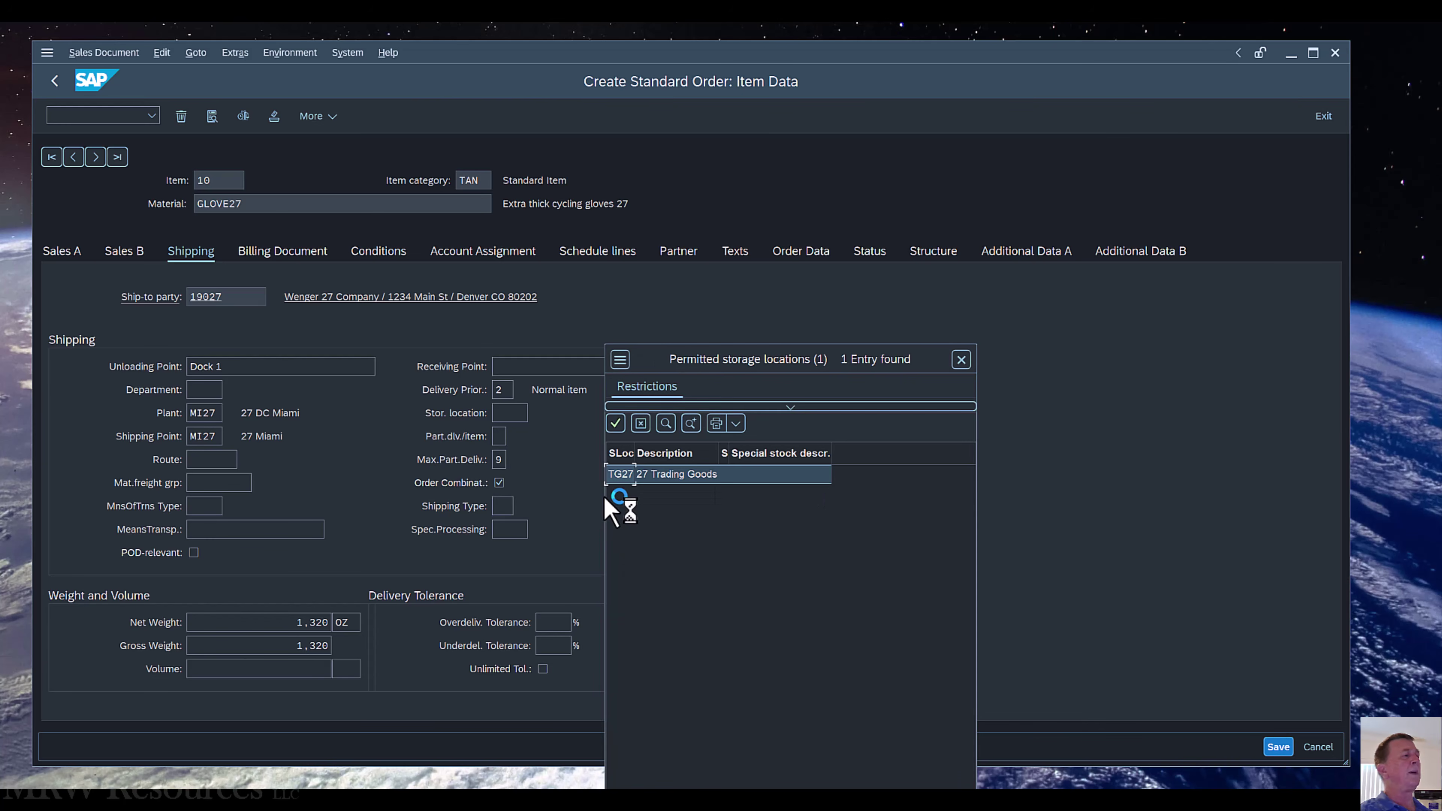
pyautogui.click(665, 476)
pyautogui.doubleClick(663, 476)
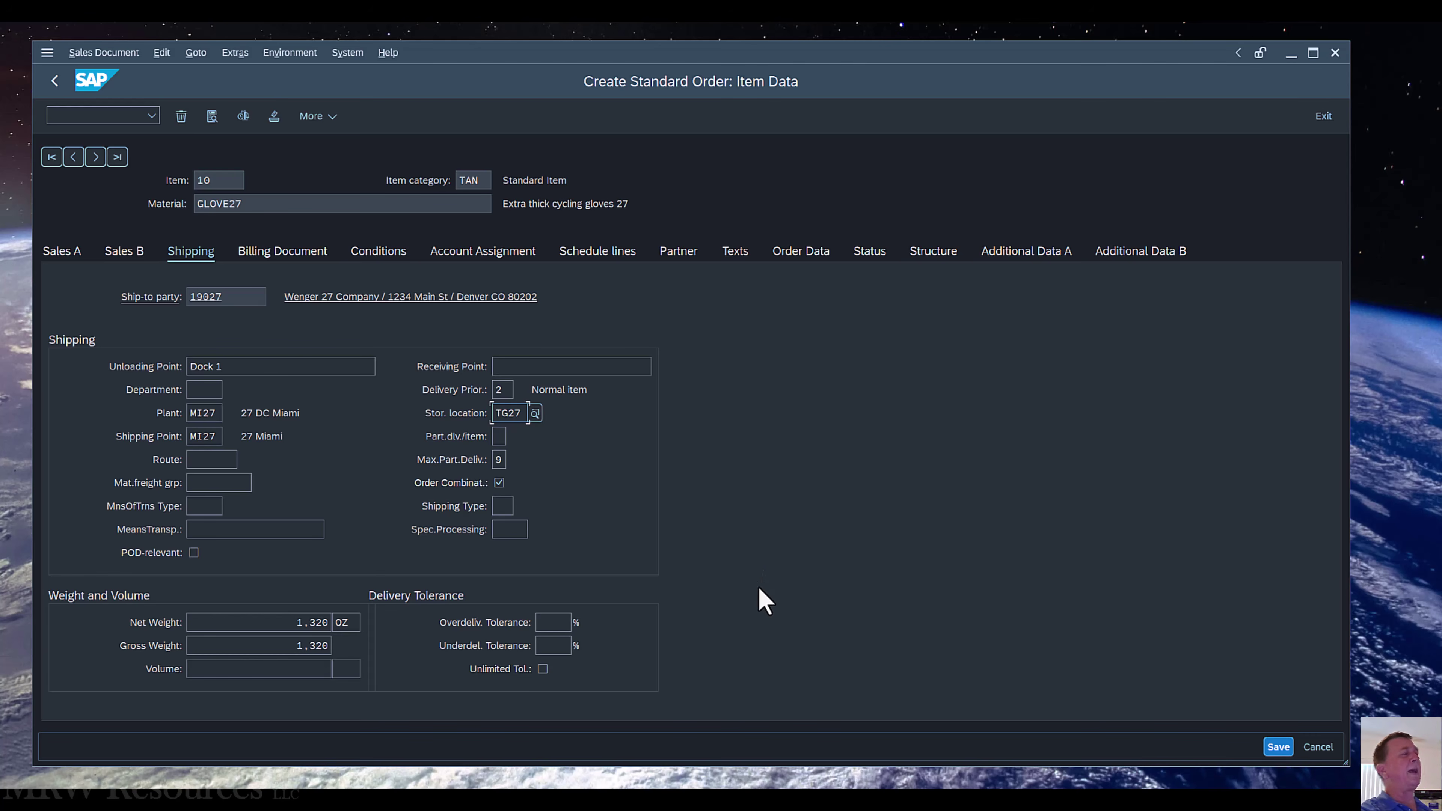
pyautogui.press('Return')
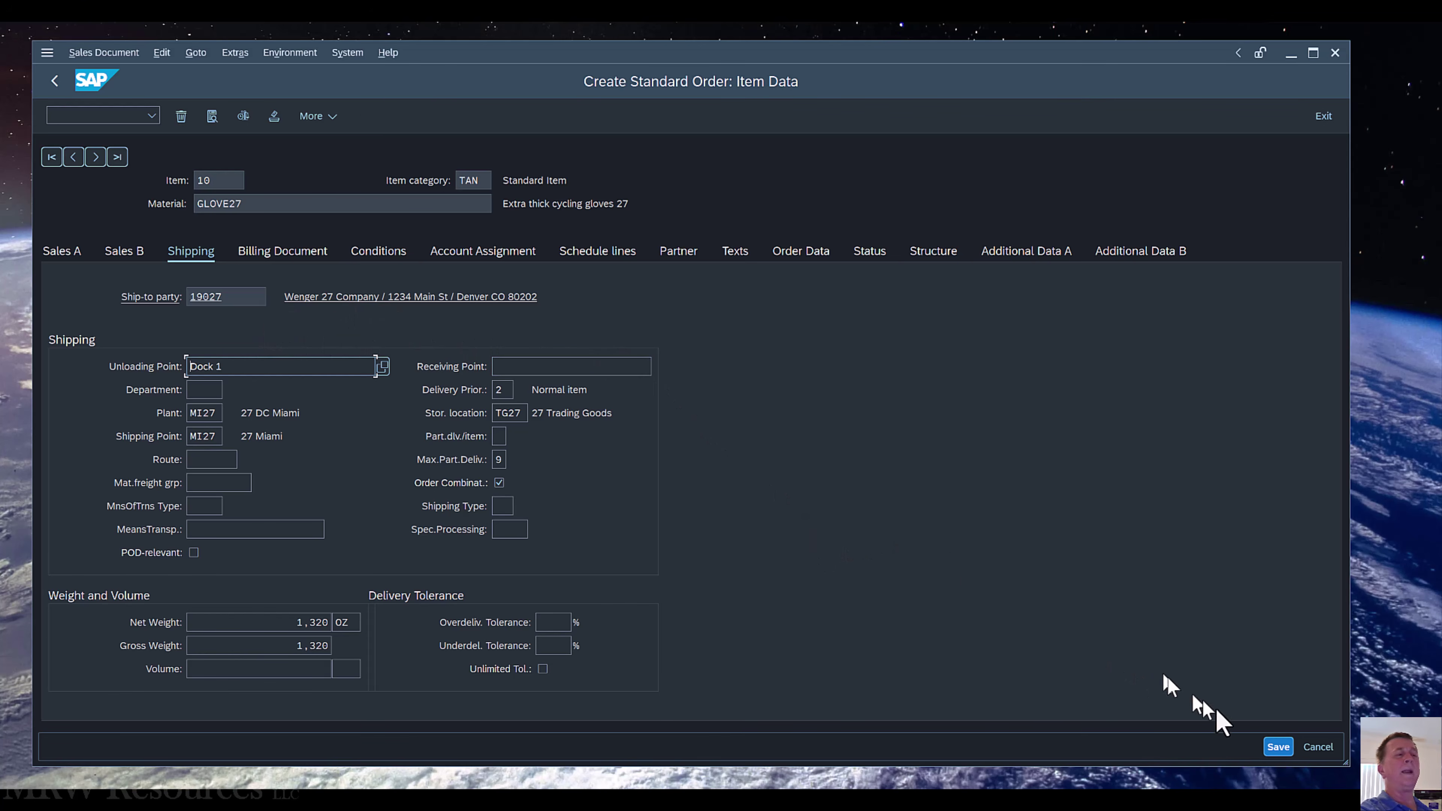
# Step: Save the standard order and exit order creation
pyautogui.click(1278, 747)
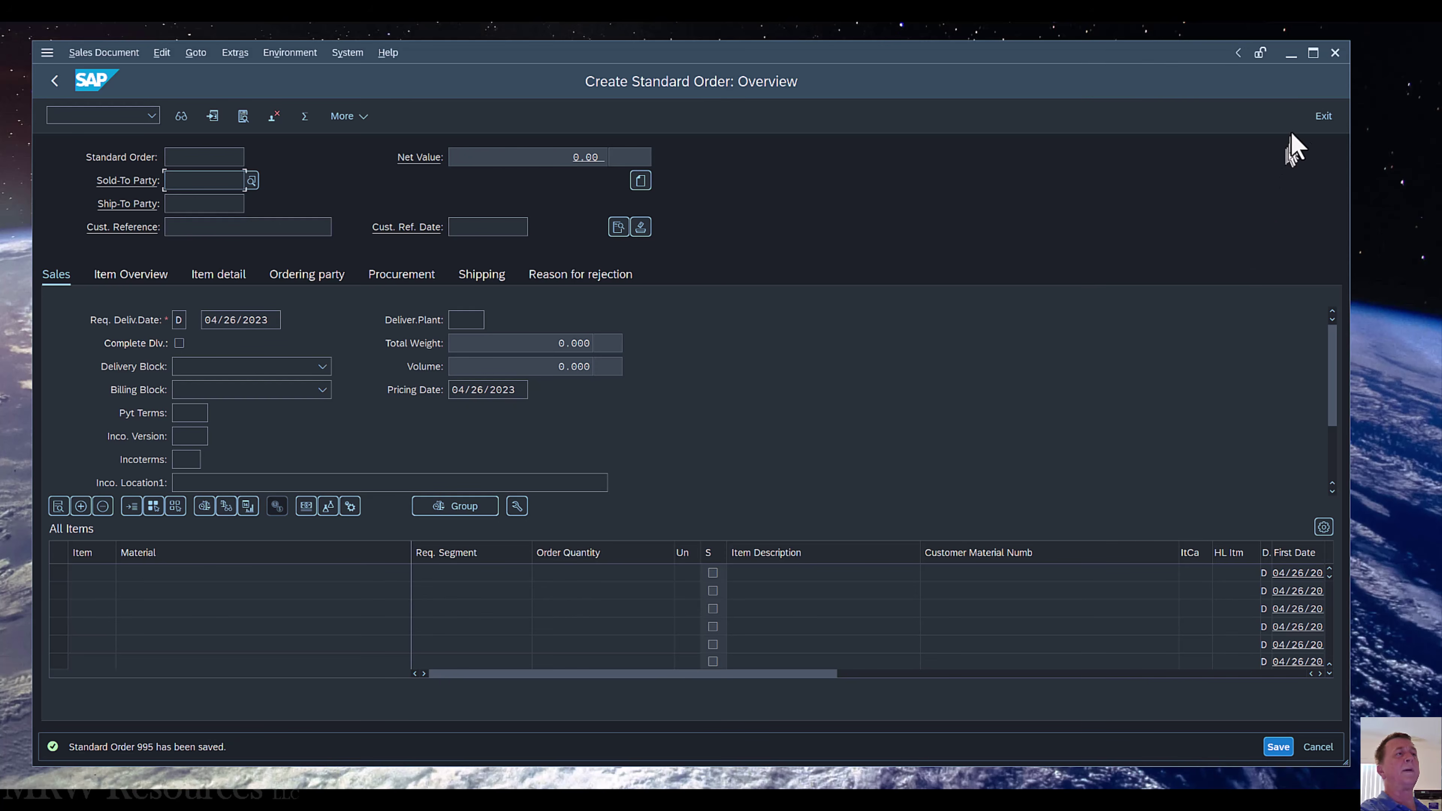
pyautogui.click(1320, 121)
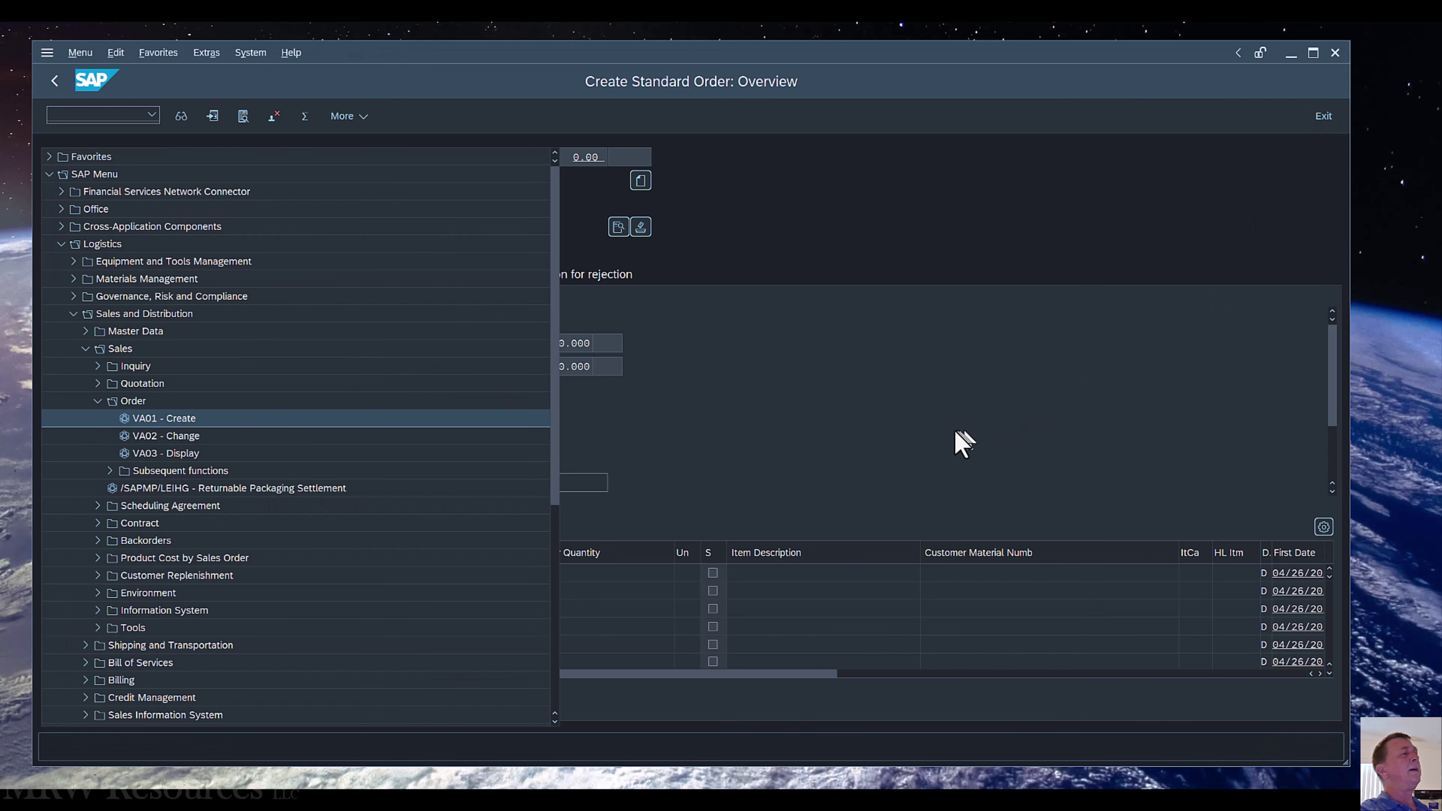